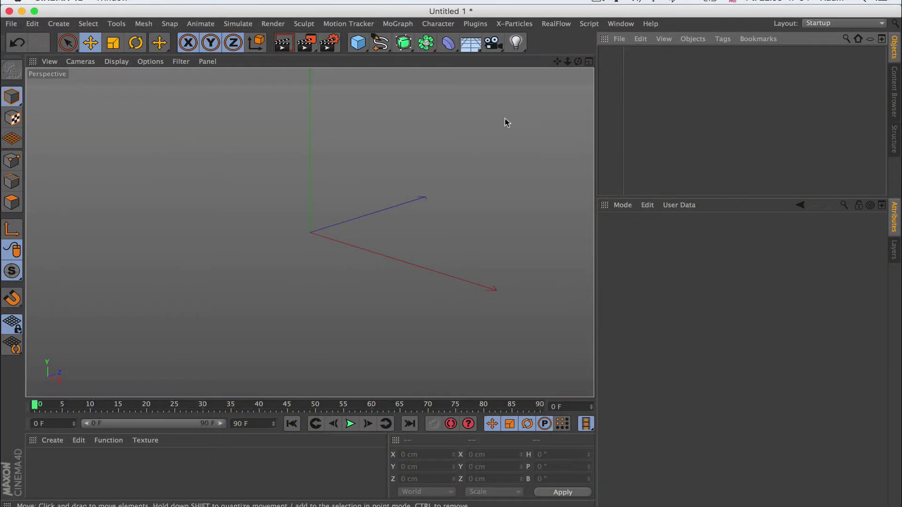
# Create a RealFlow scene with a circle emitter from the RealFlow menu.
pyautogui.click(556, 23)
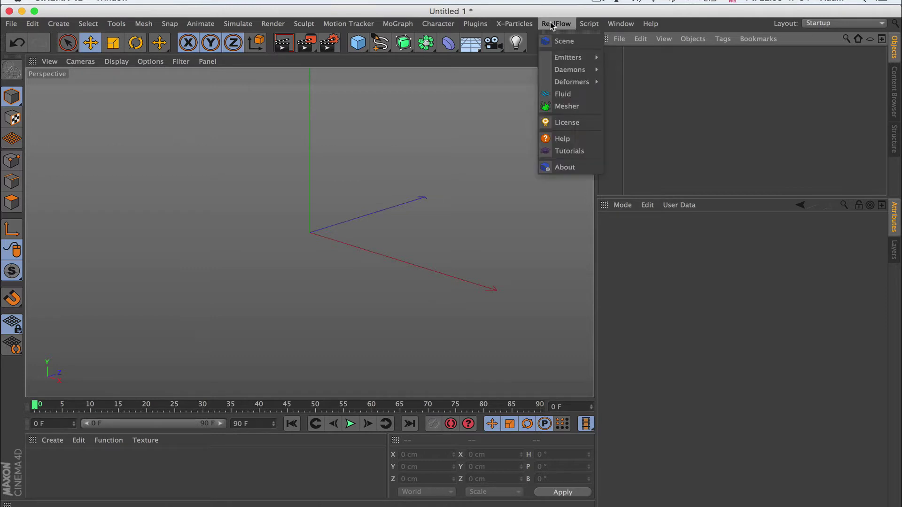
pyautogui.moveTo(577, 57)
pyautogui.click(642, 61)
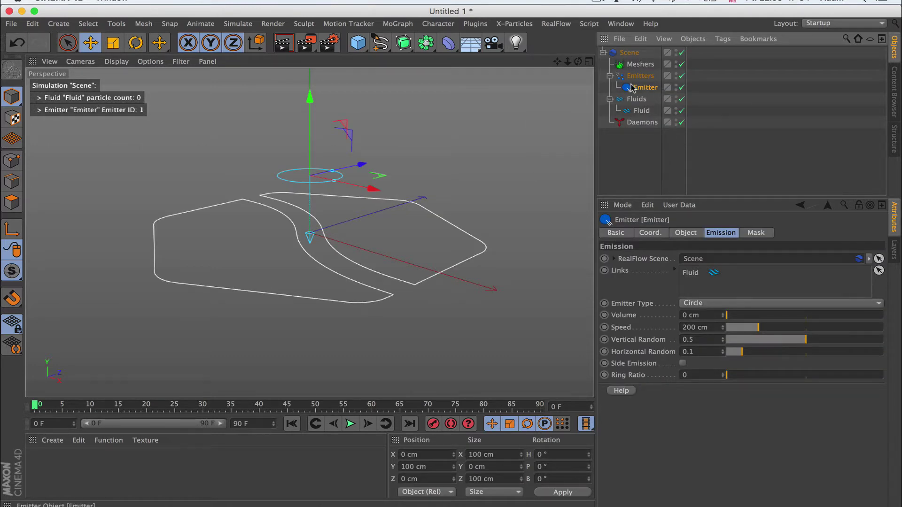
# Collapse the Emitters group and select the Fluid object under Fluids to show its settings.
pyautogui.click(609, 76)
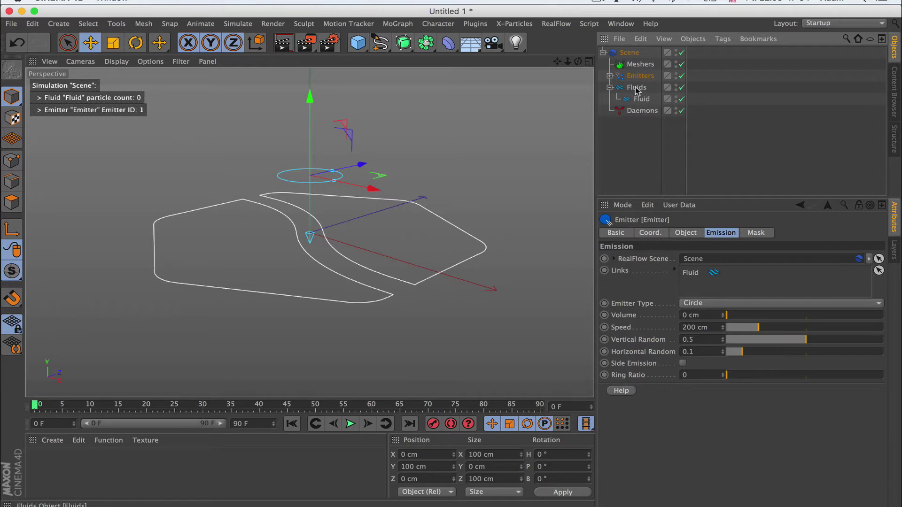
pyautogui.click(637, 89)
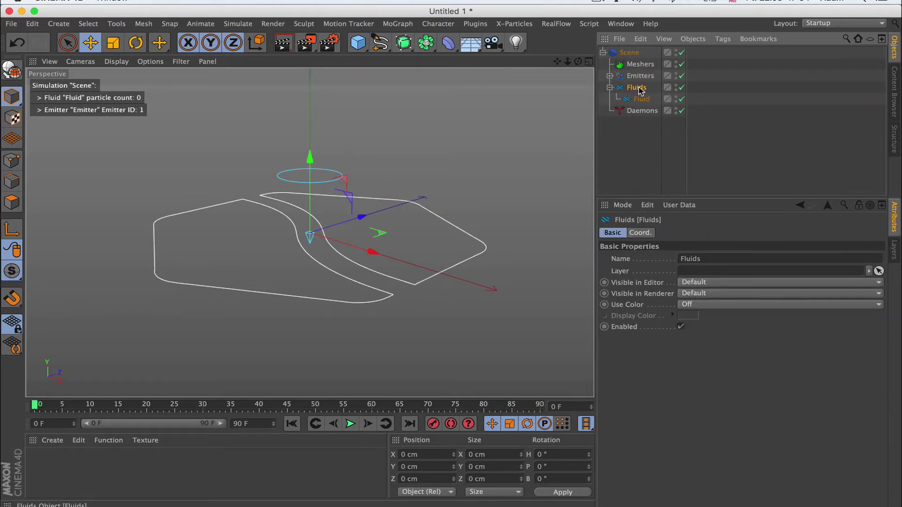
pyautogui.click(641, 102)
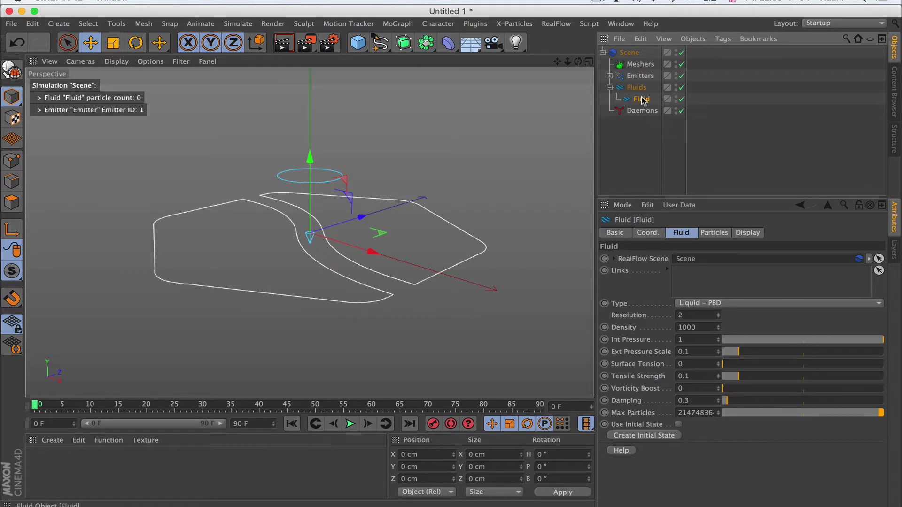
# Review the Fluid's Coord., Basic, Fluid and Particles tabs.
pyautogui.click(647, 233)
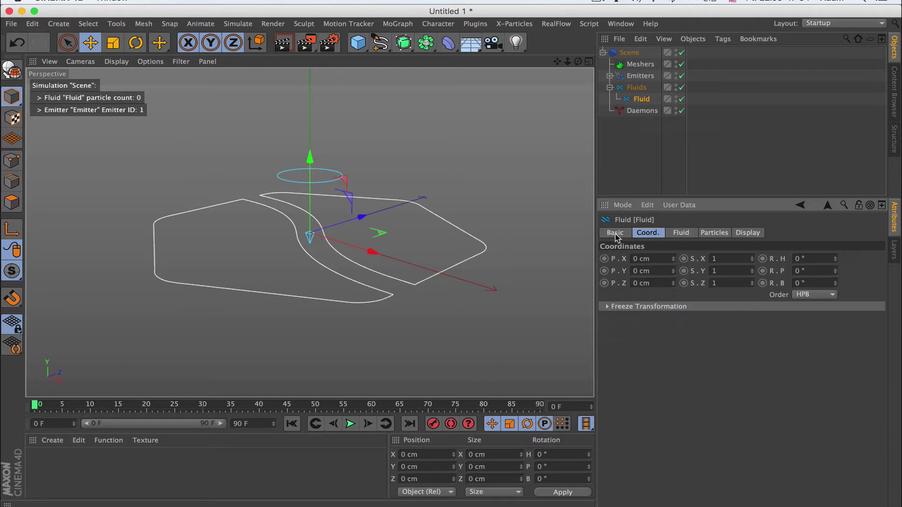
pyautogui.click(616, 234)
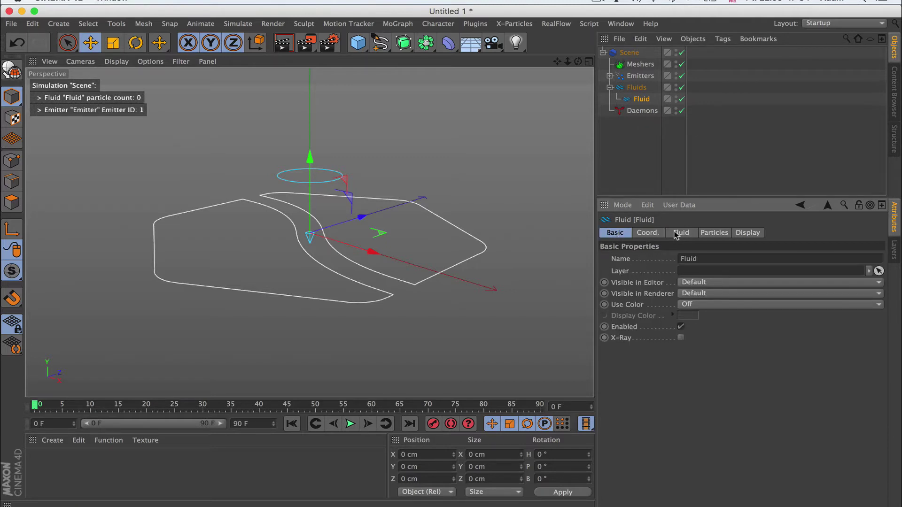
pyautogui.click(649, 234)
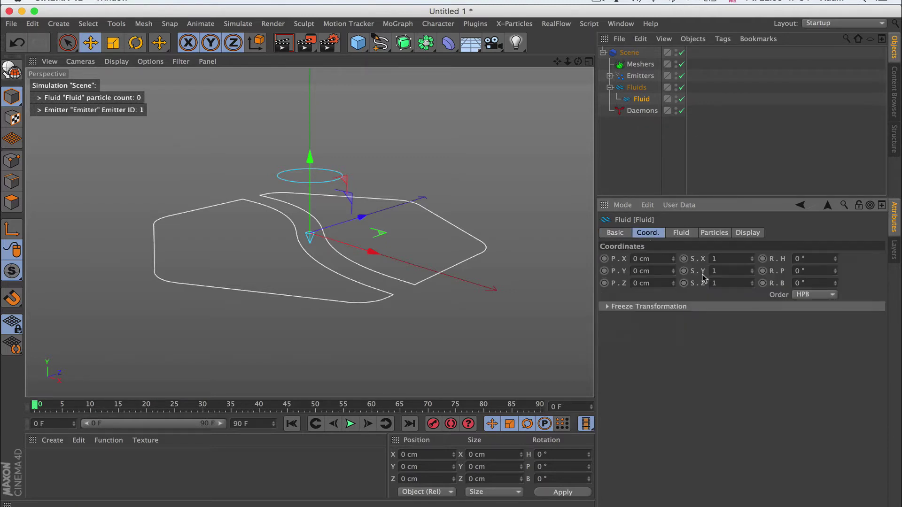
pyautogui.click(680, 233)
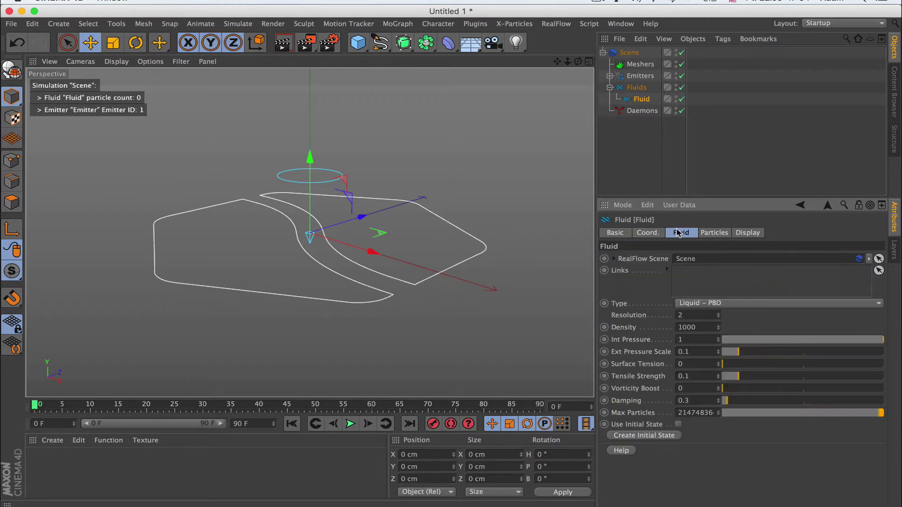
pyautogui.click(714, 234)
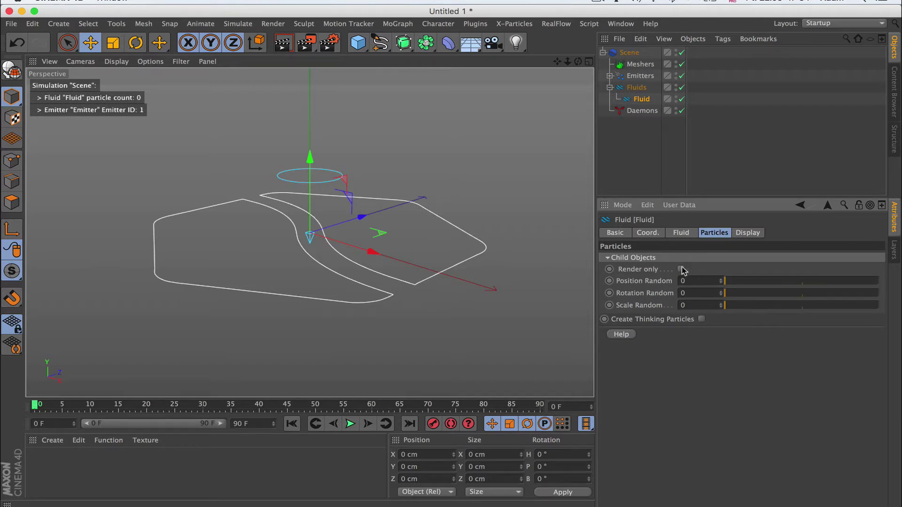
# Collapse and re-expand Child Objects, then play until particles pour from the circle emitter.
pyautogui.click(608, 258)
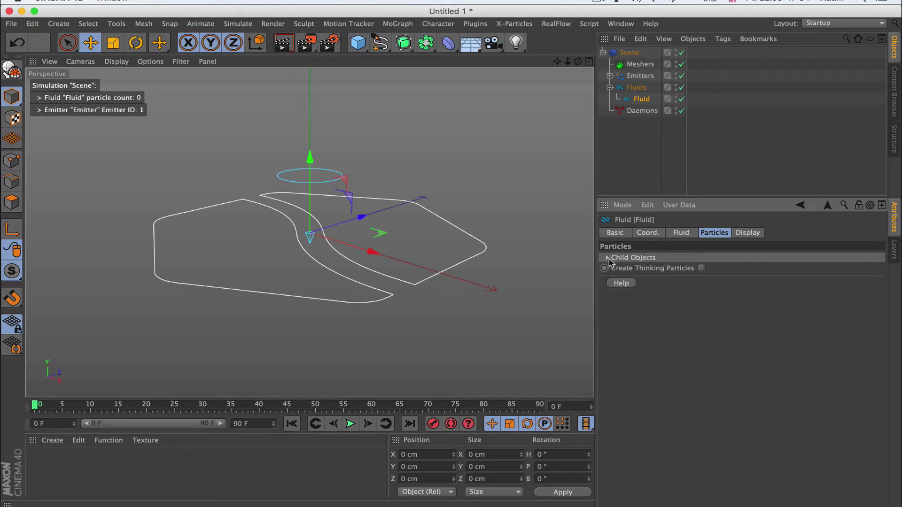
pyautogui.click(608, 258)
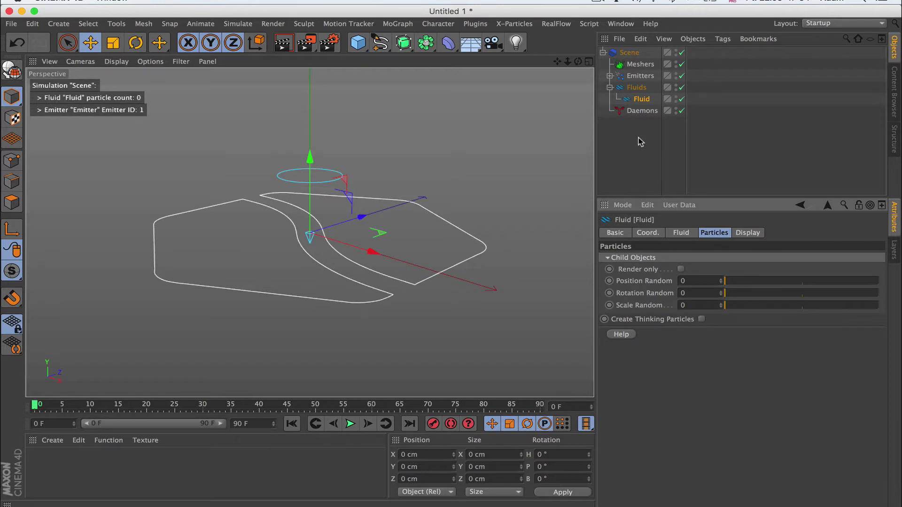
pyautogui.click(351, 424)
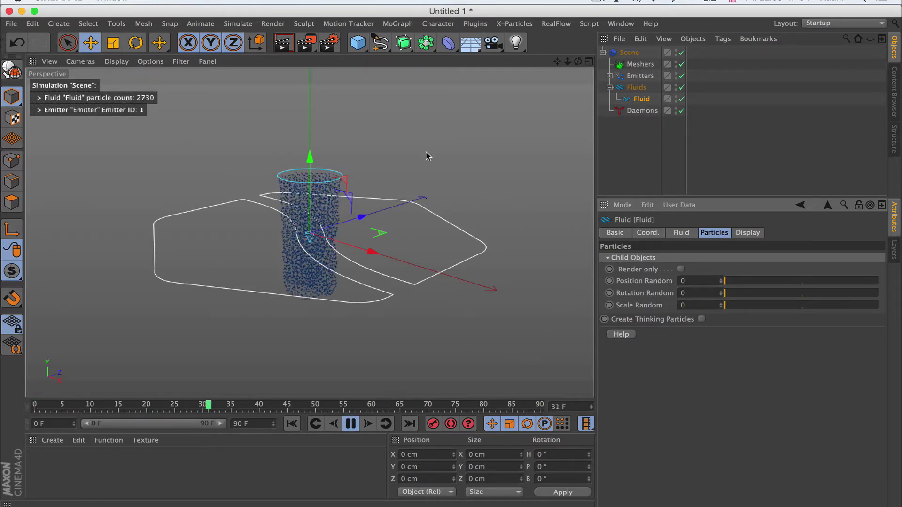
# Stop and rewind to frame 0, add a Cube and parent it under Fluid.
pyautogui.click(350, 424)
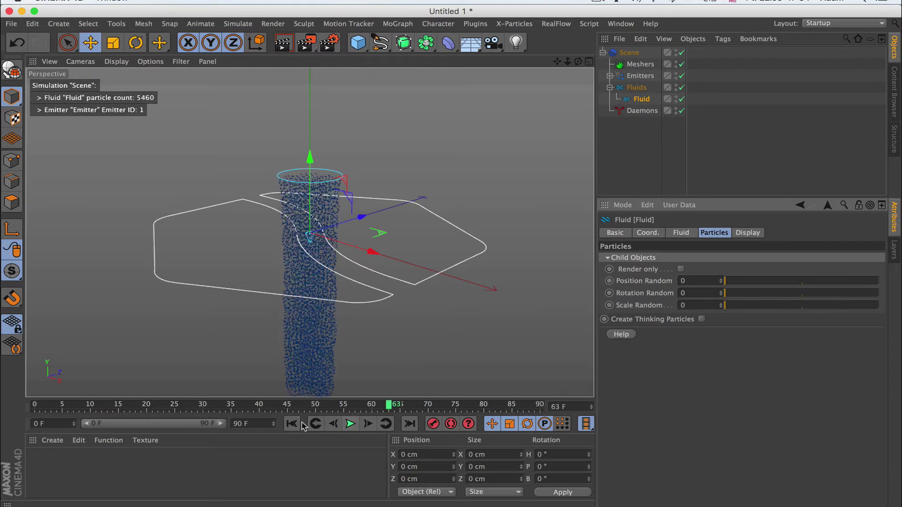
pyautogui.click(293, 424)
pyautogui.click(362, 44)
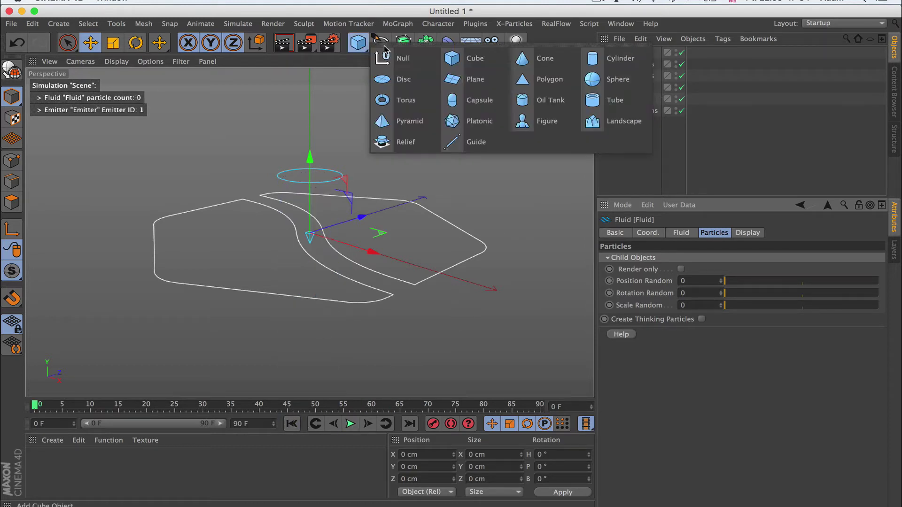
pyautogui.click(470, 59)
pyautogui.moveTo(628, 53); pyautogui.dragTo(643, 113)
# Scale the cube down to about 11.8 cm, select Fluid and replay with cube particles.
pyautogui.press('t')
pyautogui.moveTo(551, 125); pyautogui.dragTo(263, 389)
pyautogui.hotkey('ctrl', 'Up')
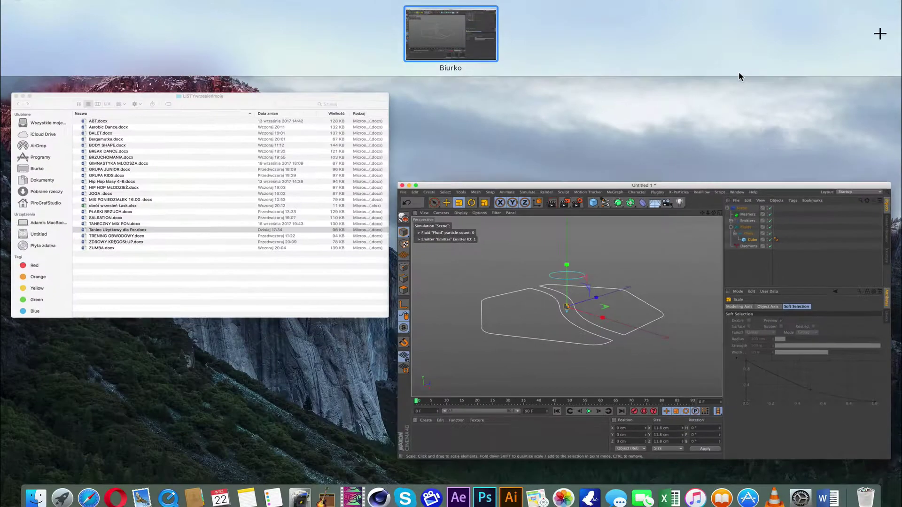
pyautogui.hotkey('ctrl', 'Up')
pyautogui.click(641, 99)
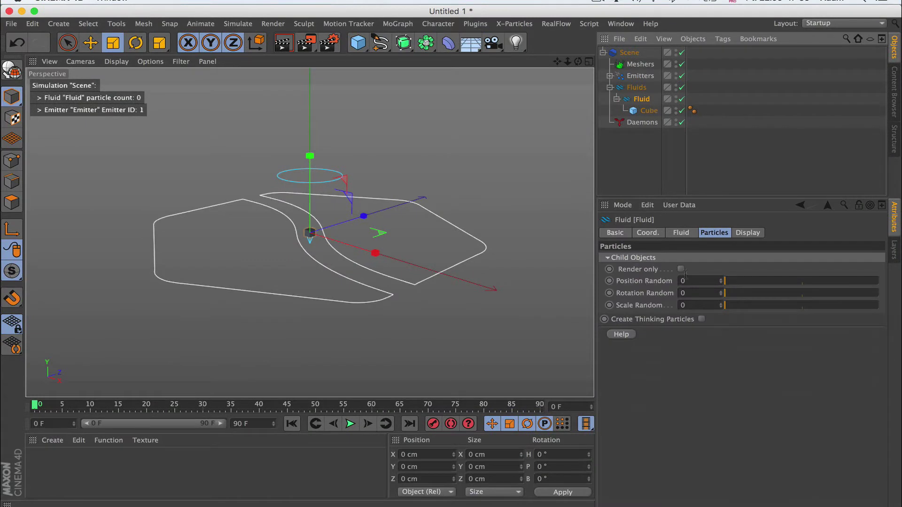
pyautogui.click(350, 424)
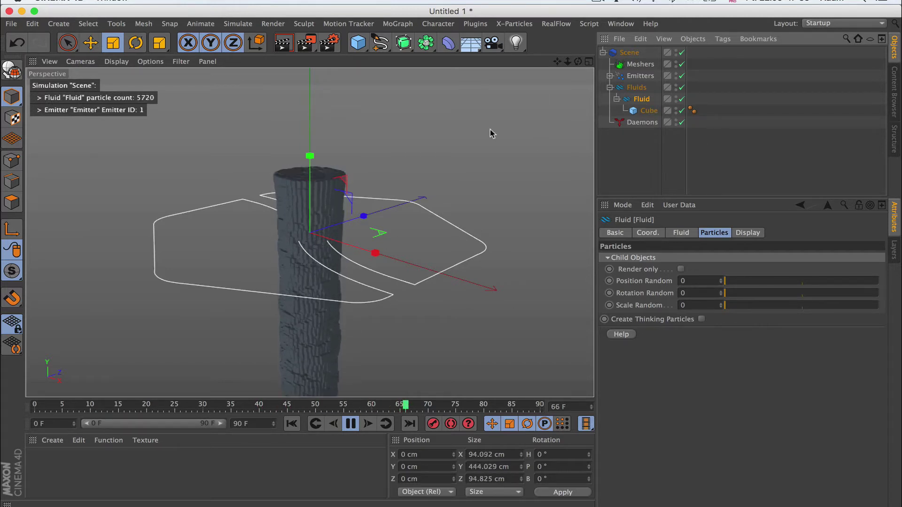
# Stop at frame 77 and resize the child Cube to 5 cm.
pyautogui.click(351, 423)
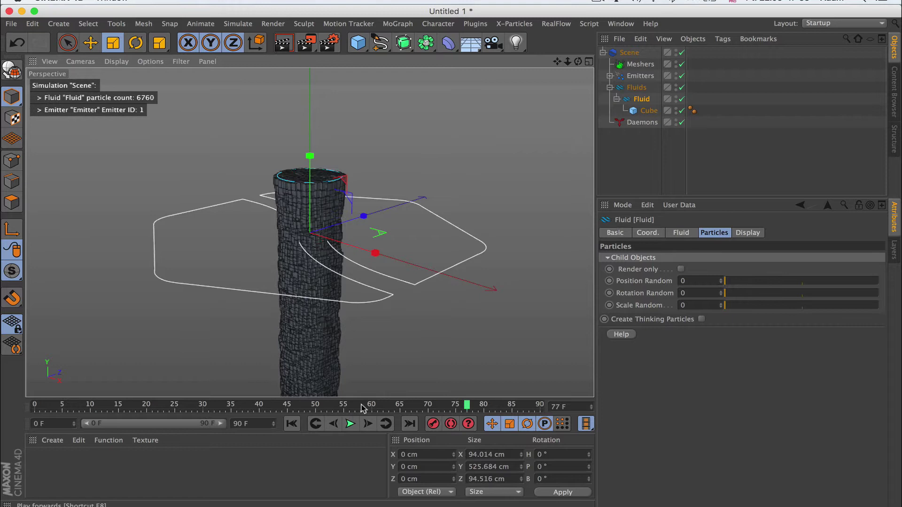
pyautogui.click(647, 110)
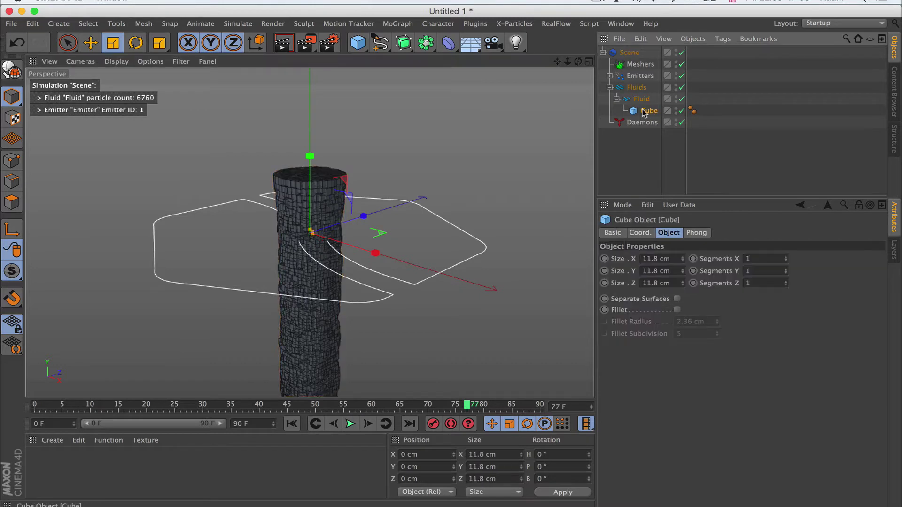
pyautogui.doubleClick(663, 258)
pyautogui.write('5')
pyautogui.press('Tab')
pyautogui.write('5')
pyautogui.press('Tab')
pyautogui.write('5')
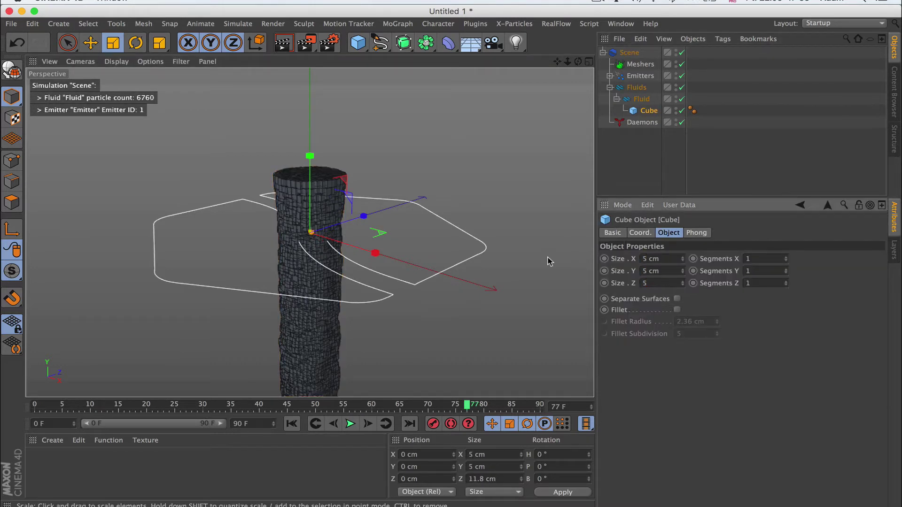
# Replay to frame 24 and inspect the denser column of smaller cubes up close.
pyautogui.click(291, 424)
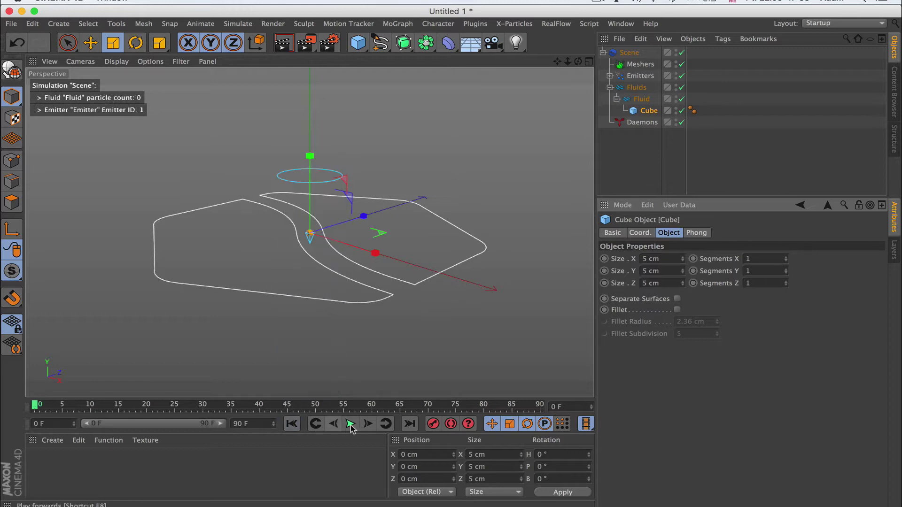
pyautogui.click(349, 423)
pyautogui.click(350, 424)
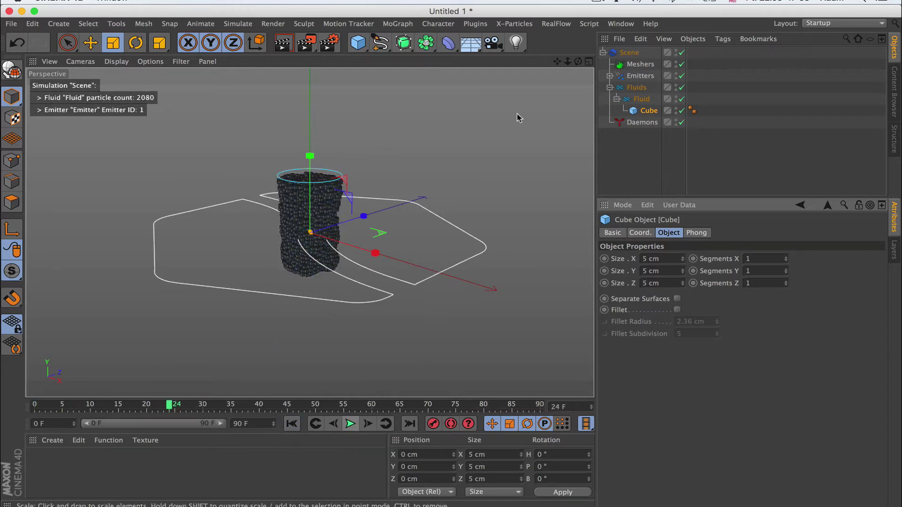
pyautogui.moveTo(567, 61); pyautogui.dragTo(577, 71)
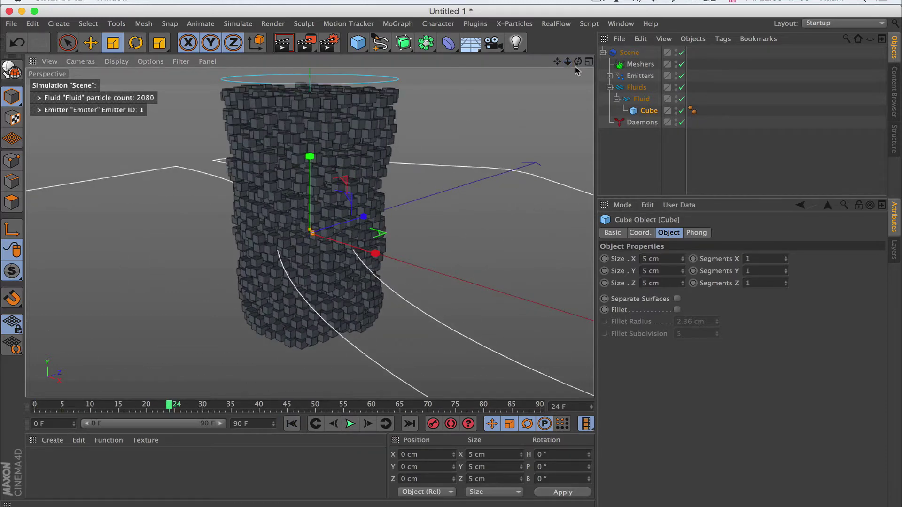
pyautogui.moveTo(301, 225)
pyautogui.keyDown('alt'); pyautogui.mouseDown()
pyautogui.moveTo(329, 221)
pyautogui.moveTo(292, 226)
pyautogui.moveTo(320, 230)
pyautogui.moveTo(310, 233)
pyautogui.mouseUp(); pyautogui.keyUp('alt')
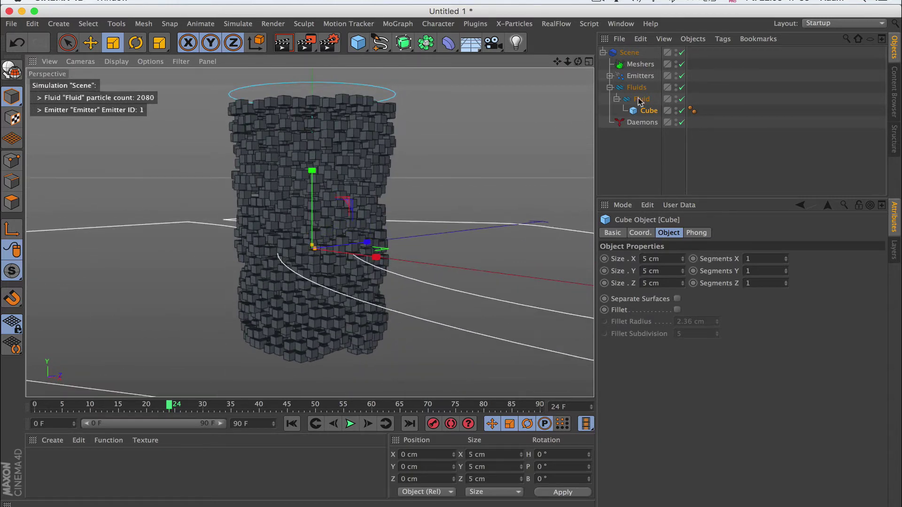
pyautogui.click(639, 75)
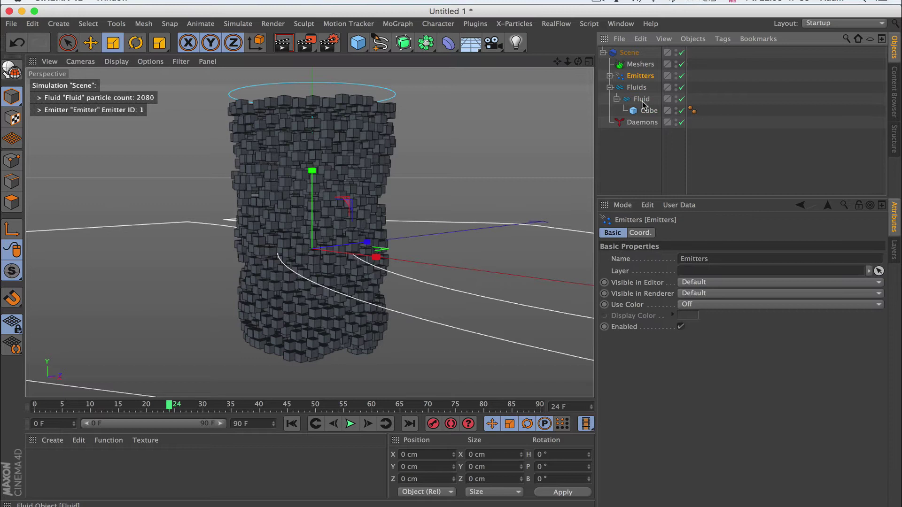
pyautogui.click(641, 99)
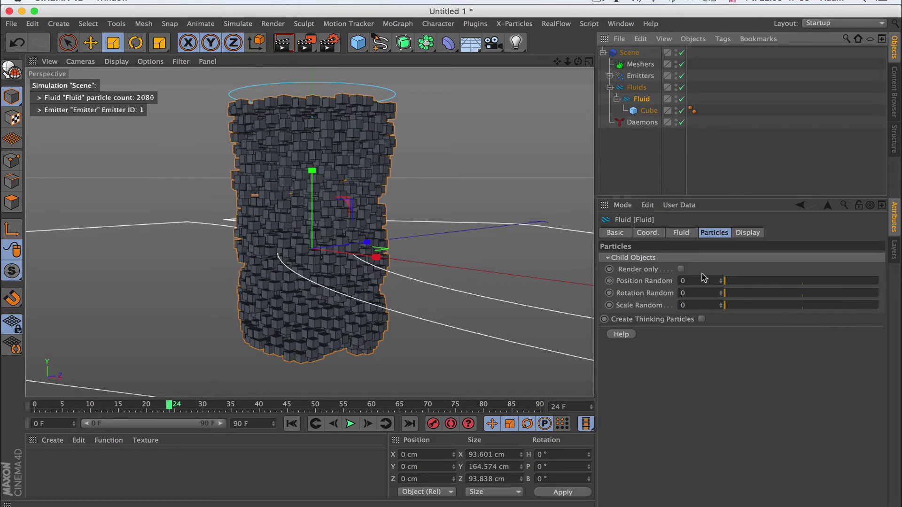
# Enable Render only, replay the simulation and test-render the view to check the cubes.
pyautogui.click(681, 270)
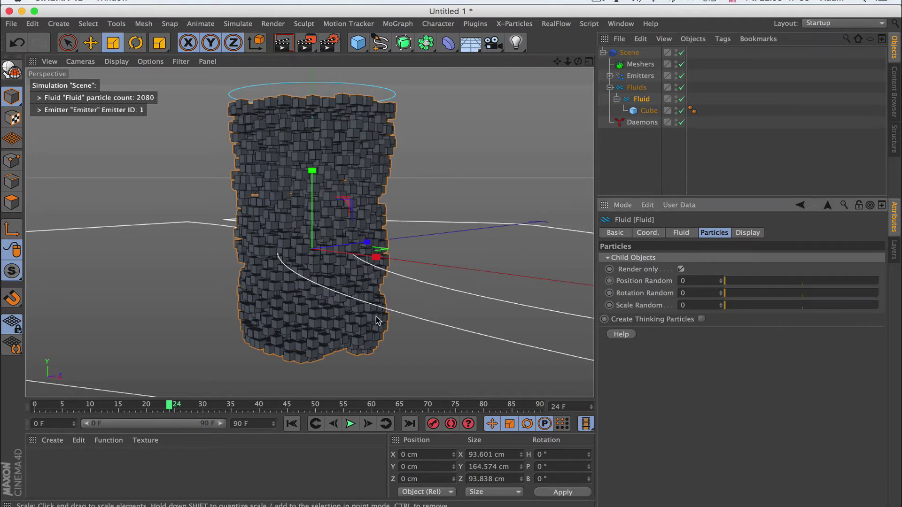
pyautogui.click(291, 424)
pyautogui.click(349, 424)
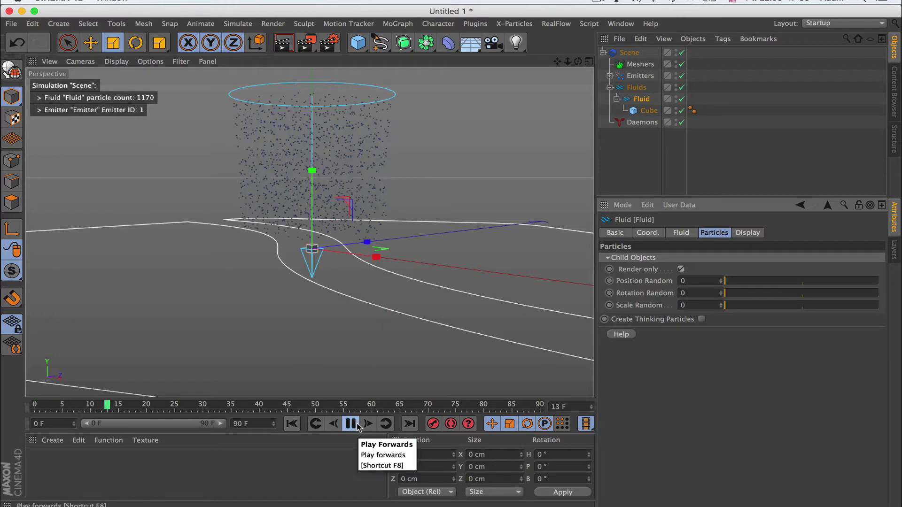
pyautogui.click(283, 42)
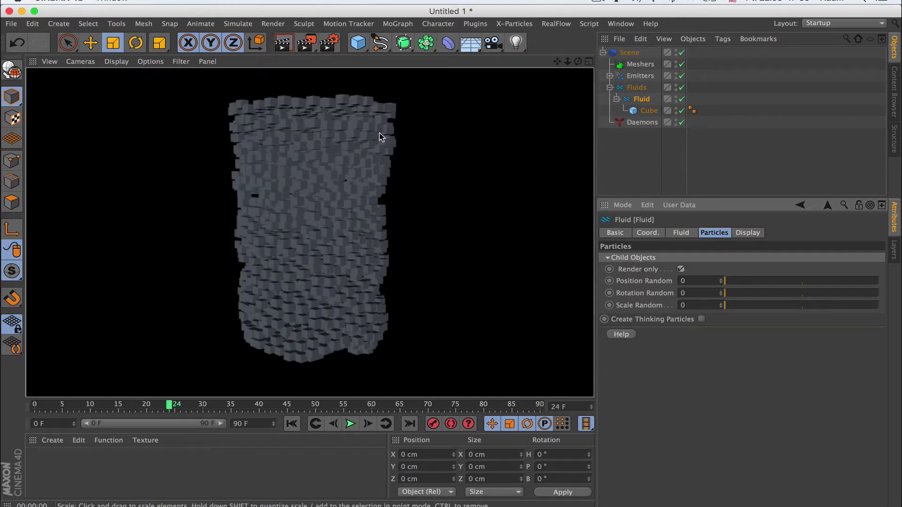
# Reselect Cube then Fluid and turn Render only back off.
pyautogui.click(648, 111)
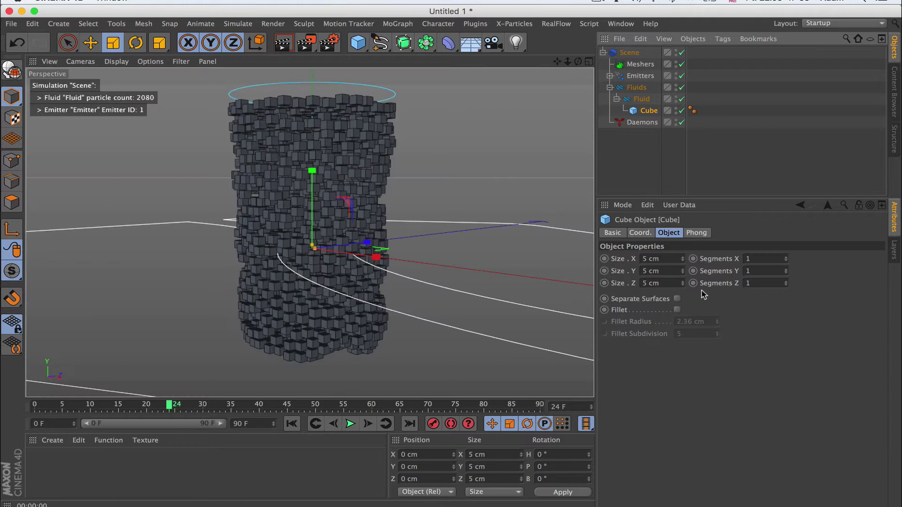
pyautogui.click(641, 99)
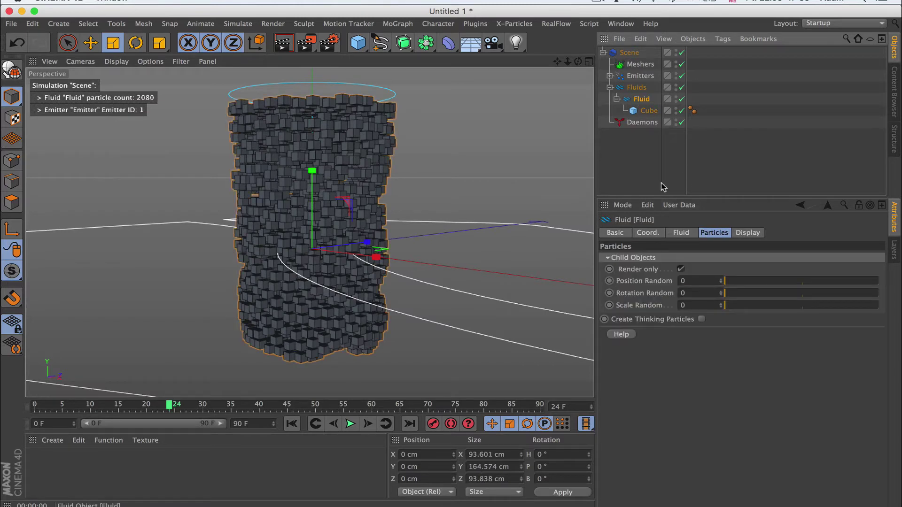
pyautogui.click(681, 269)
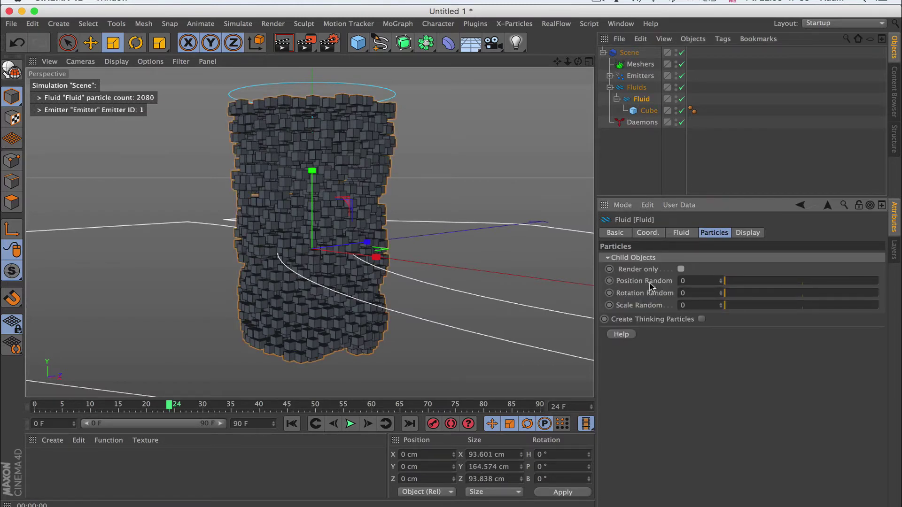
# Replay the simulation and set Position Random to 167.34 and Rotation Random to 35.56.
pyautogui.hotkey('shift', 'f')
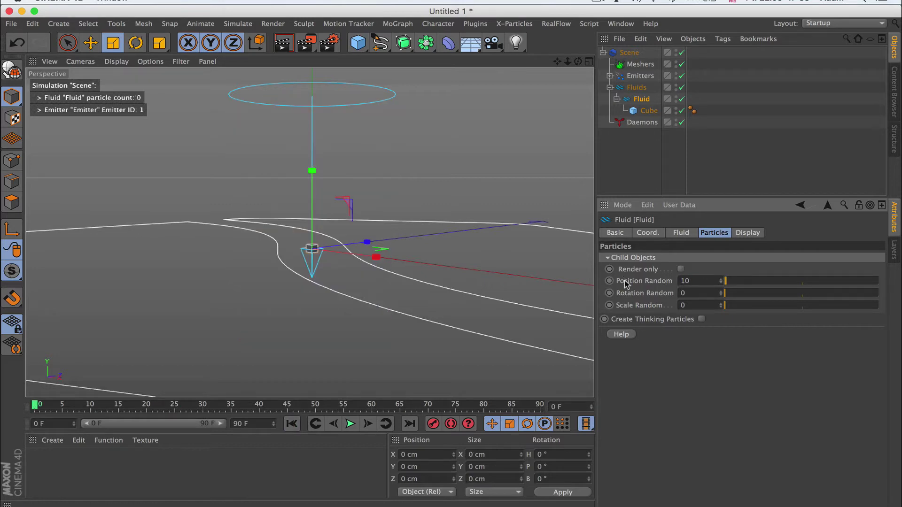
pyautogui.press('F8')
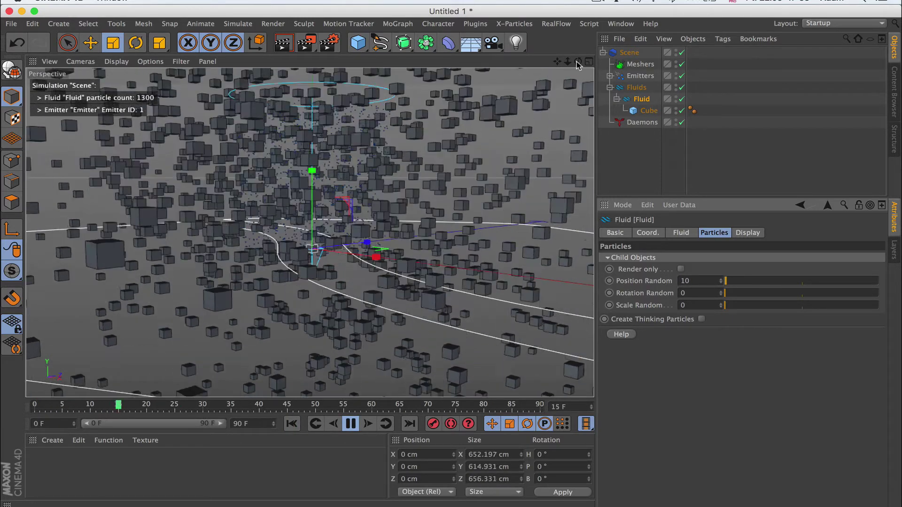
pyautogui.scroll(-5, 547, 127)
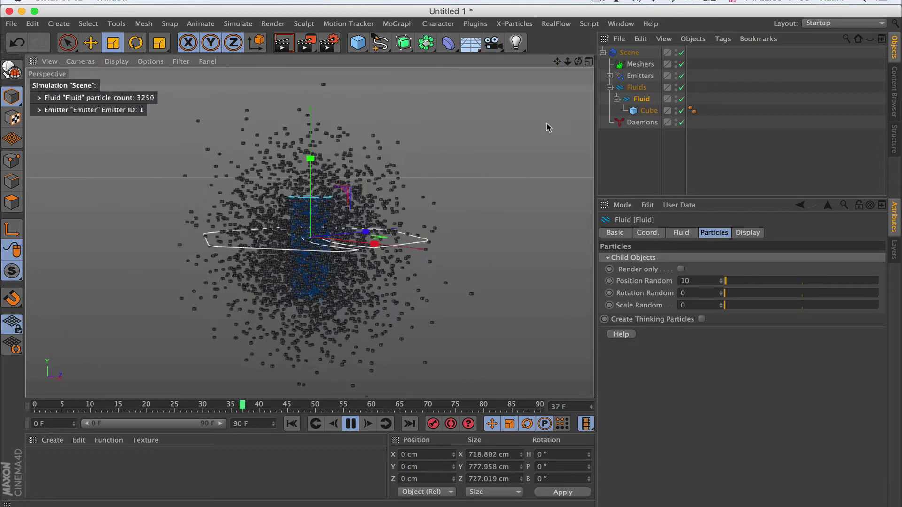
pyautogui.click(750, 280)
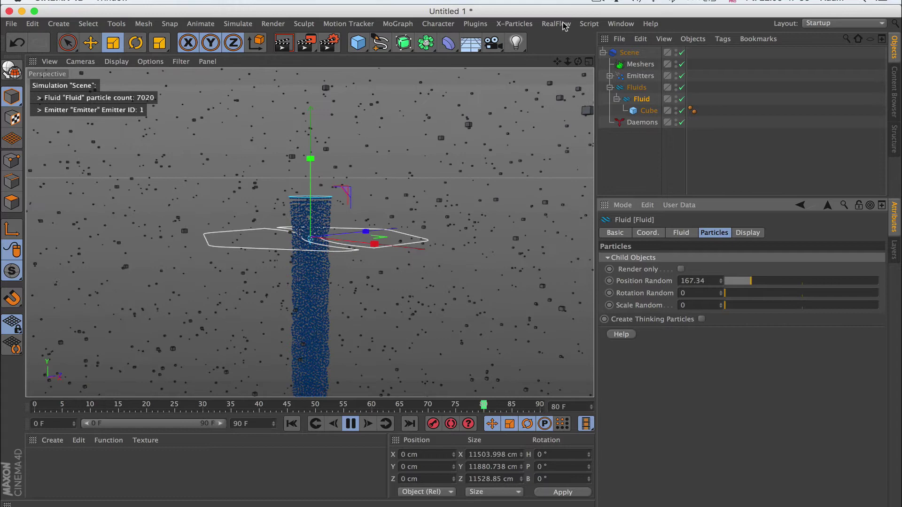
pyautogui.moveTo(567, 61); pyautogui.dragTo(568, 61)
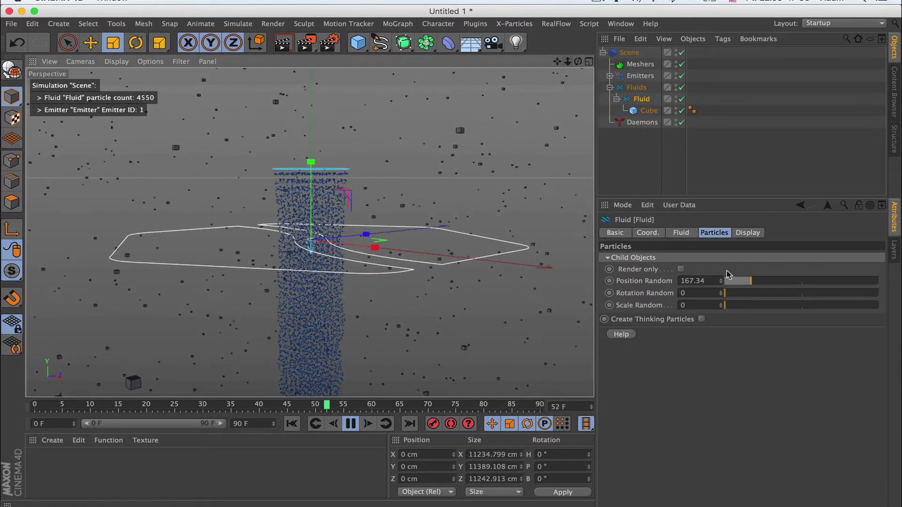
pyautogui.moveTo(727, 294); pyautogui.dragTo(740, 293)
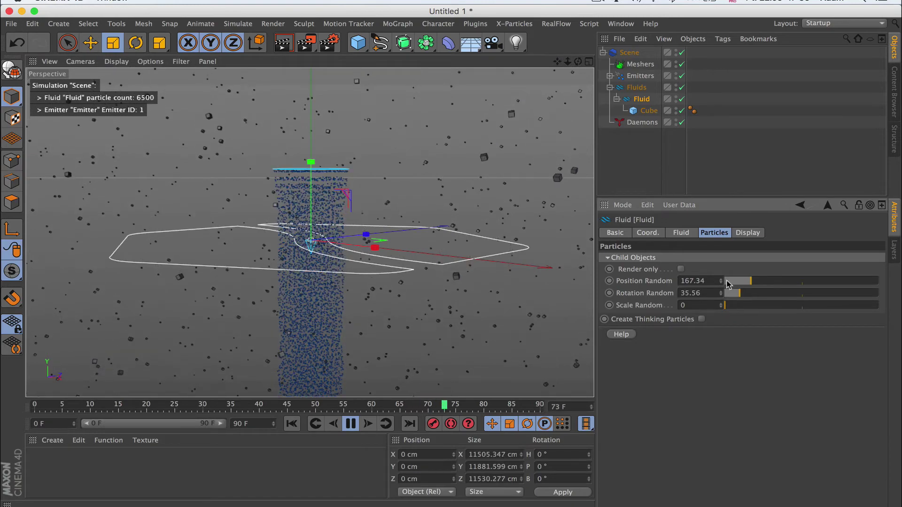
# Set Position Random 5, Rotation Random 211.21, Scale Random 5.83, then stop and rewind.
pyautogui.click(727, 283)
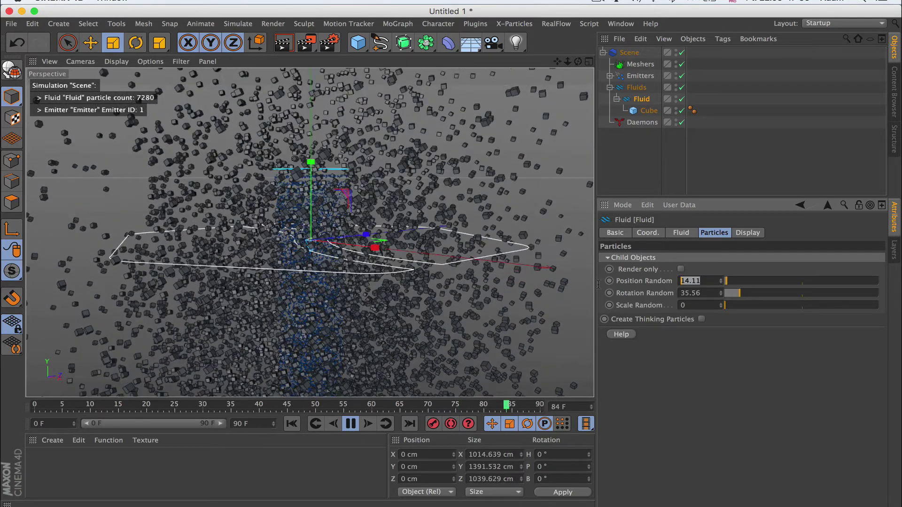
pyautogui.write('5')
pyautogui.press('Return')
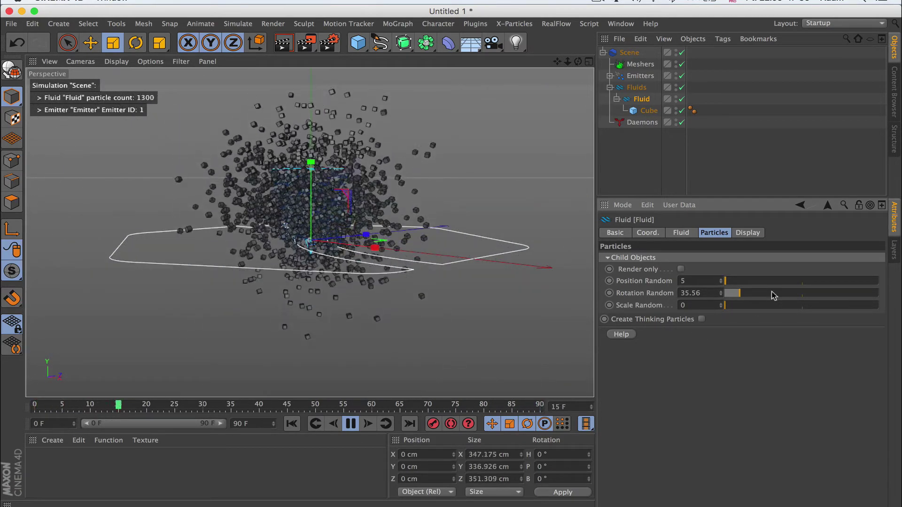
pyautogui.moveTo(774, 295); pyautogui.dragTo(816, 294)
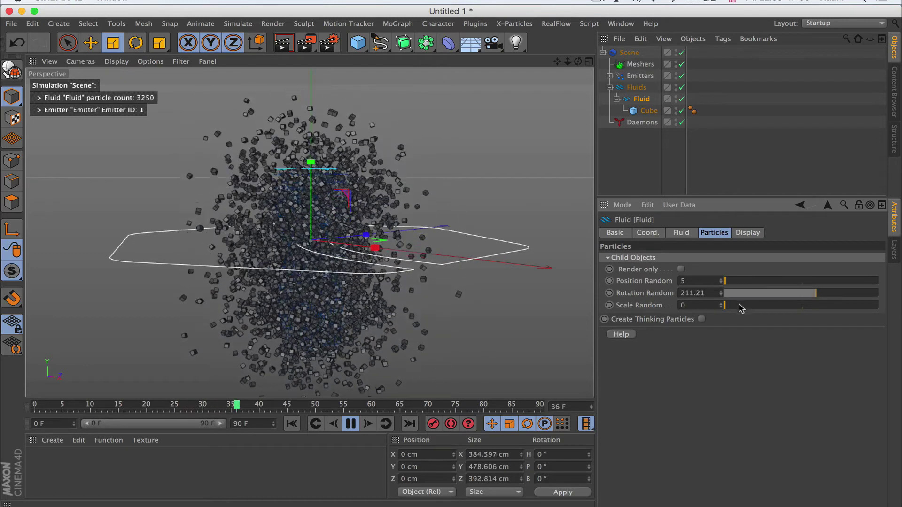
pyautogui.moveTo(741, 308); pyautogui.dragTo(816, 310)
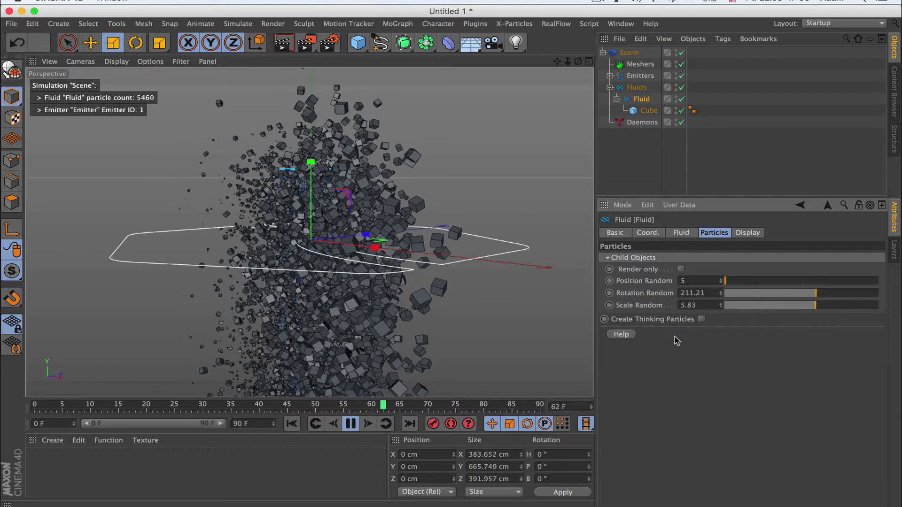
pyautogui.click(351, 424)
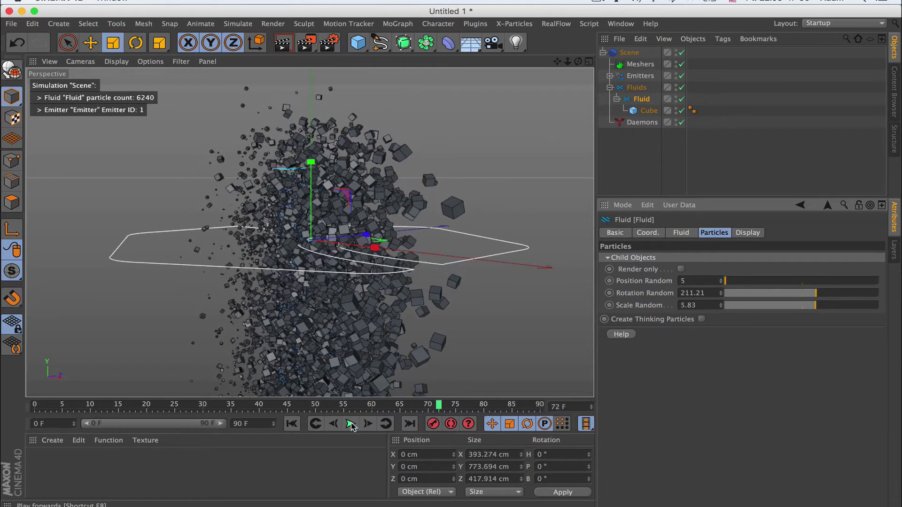
pyautogui.hotkey('shift', 'f')
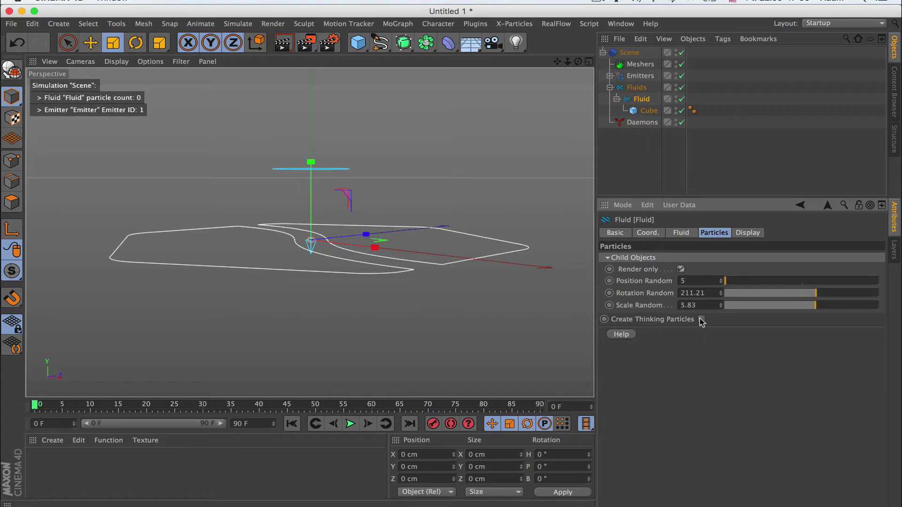
# Play to frame 59, then browse the Simulate menu's Thinking Particles entries and close it unused.
pyautogui.click(350, 424)
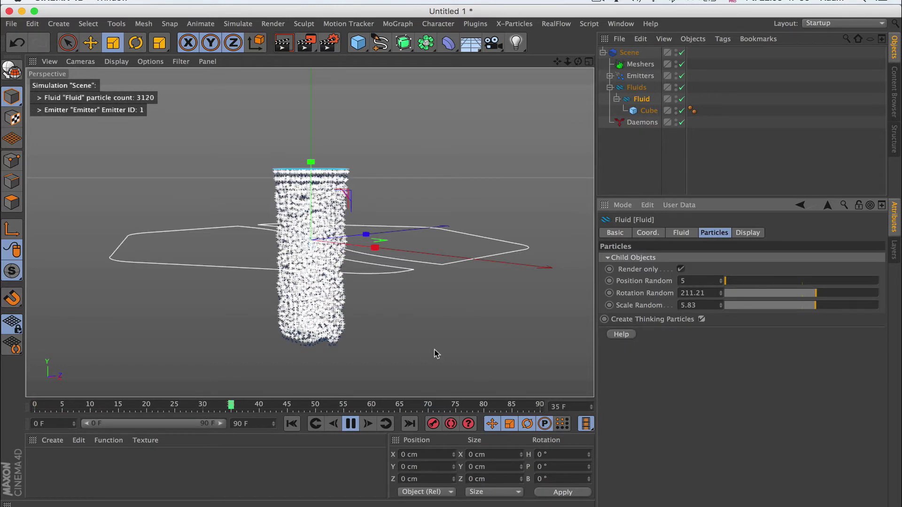
pyautogui.click(349, 424)
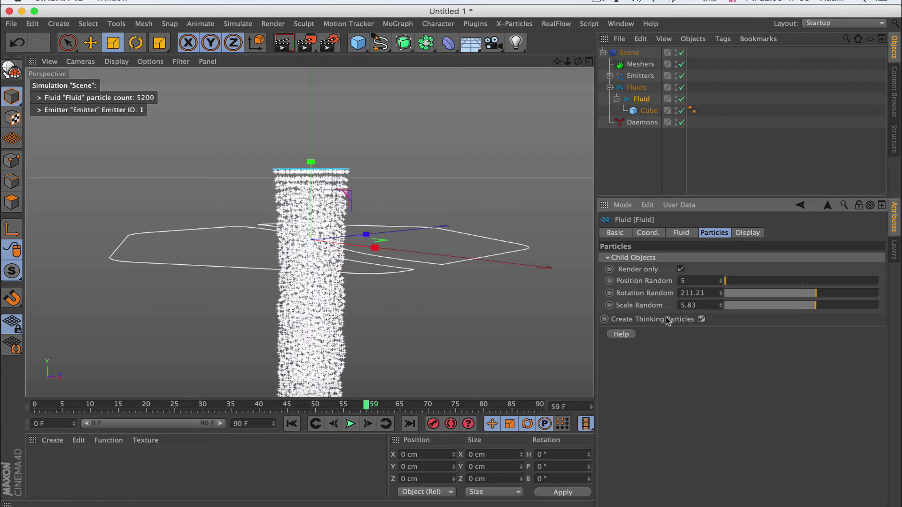
pyautogui.click(239, 24)
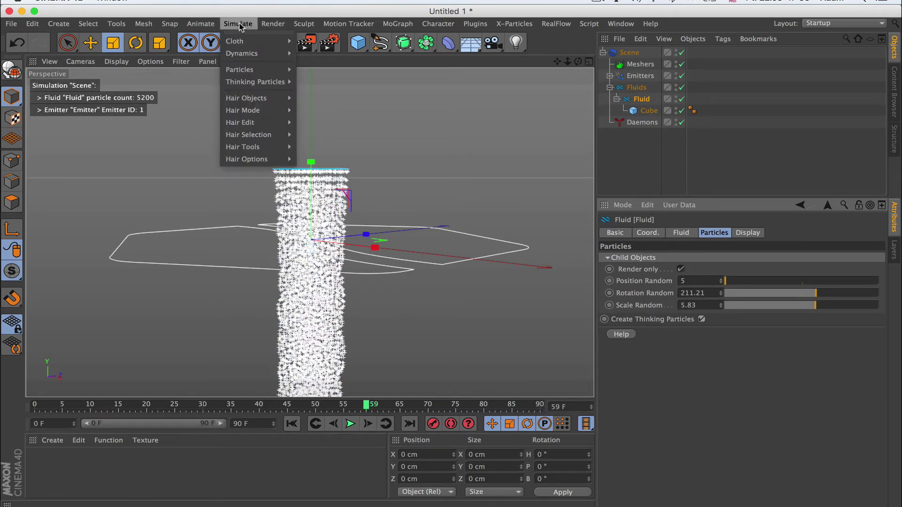
pyautogui.moveTo(254, 85)
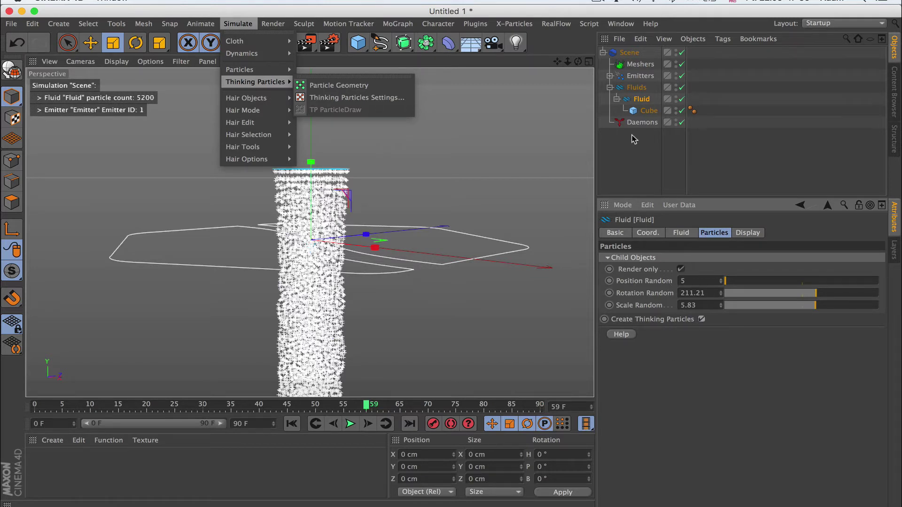
pyautogui.click(713, 236)
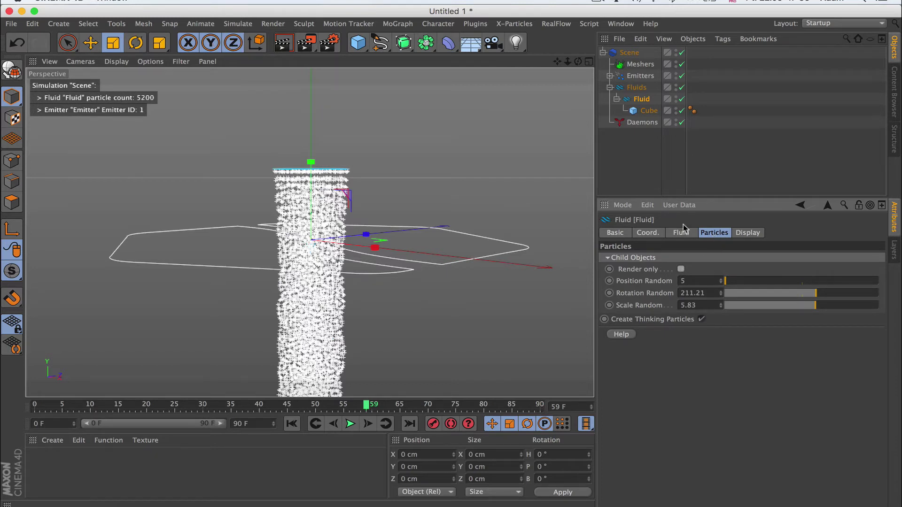
# Delete the child Cube, reselect Fluid and replay the simulation without cube instances.
pyautogui.click(648, 114)
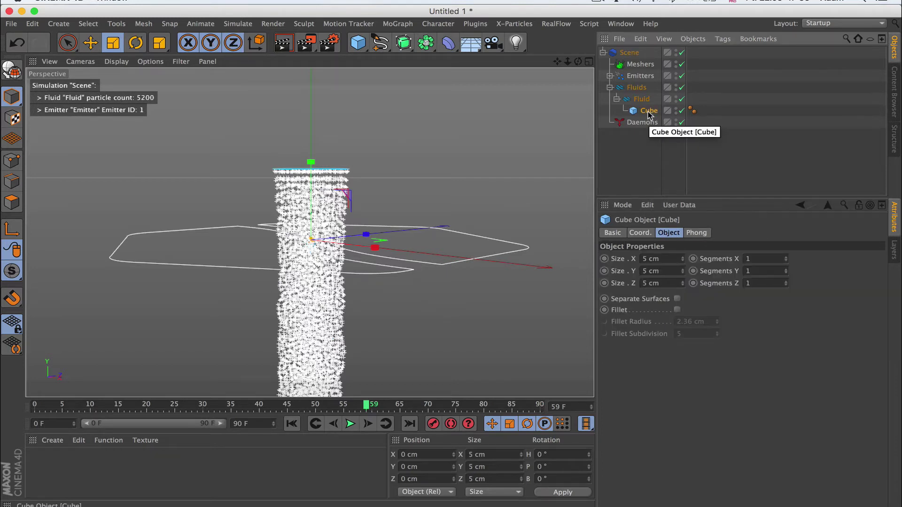
pyautogui.press('Delete')
pyautogui.click(639, 99)
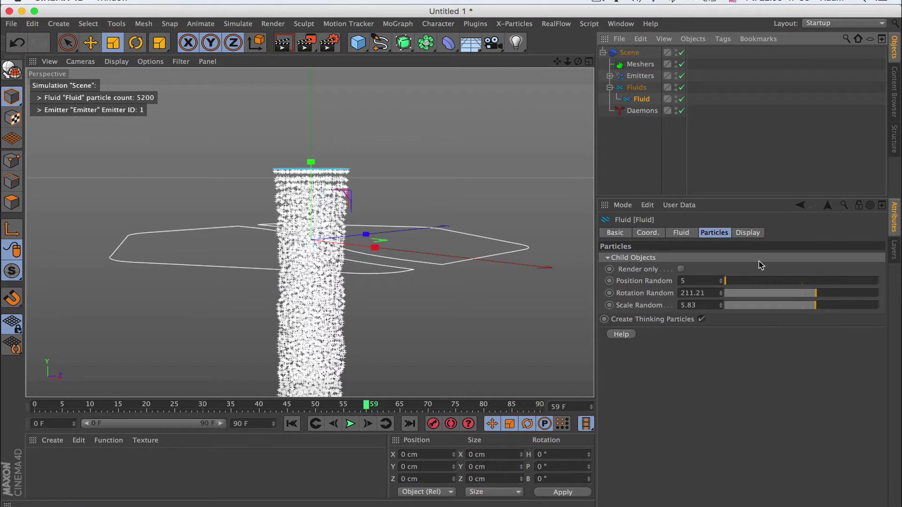
pyautogui.click(744, 234)
pyautogui.click(291, 423)
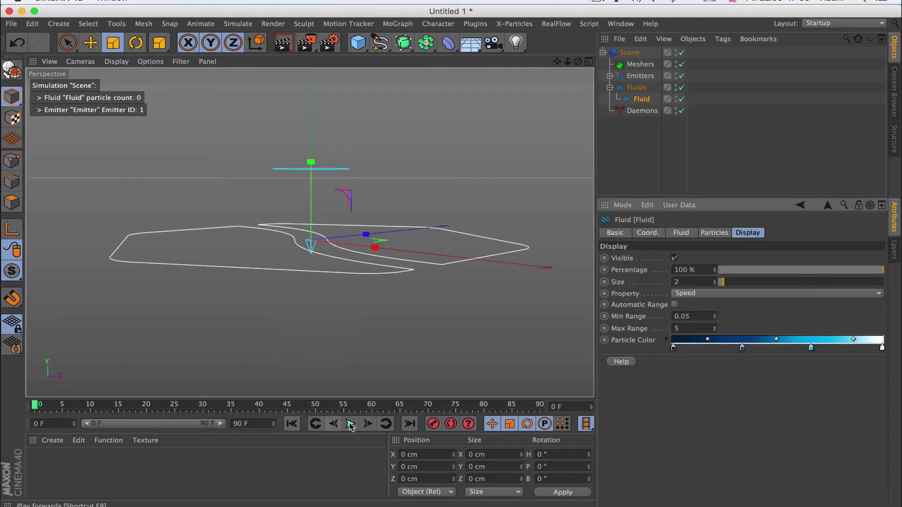
pyautogui.click(350, 424)
pyautogui.click(350, 423)
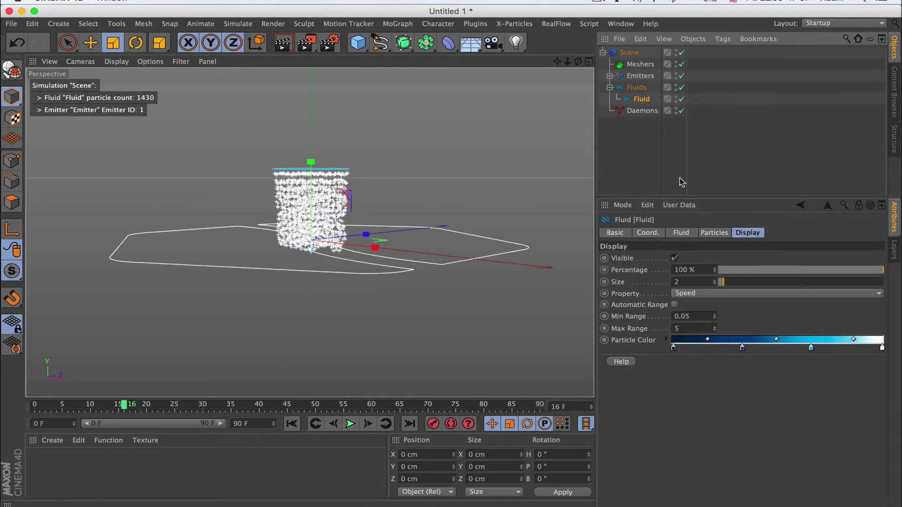
# Untick Create Thinking Particles, then toggle the Fluid's display Visible off and on.
pyautogui.click(712, 234)
pyautogui.click(702, 320)
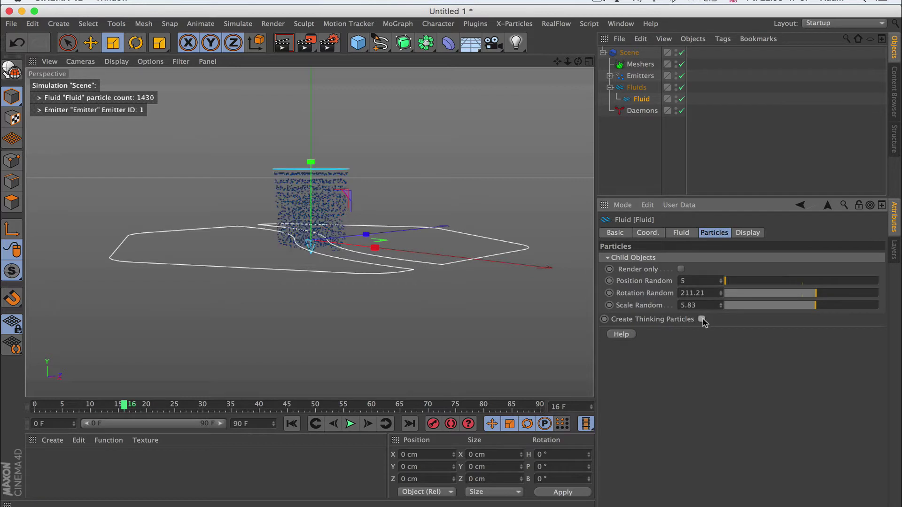
pyautogui.click(748, 234)
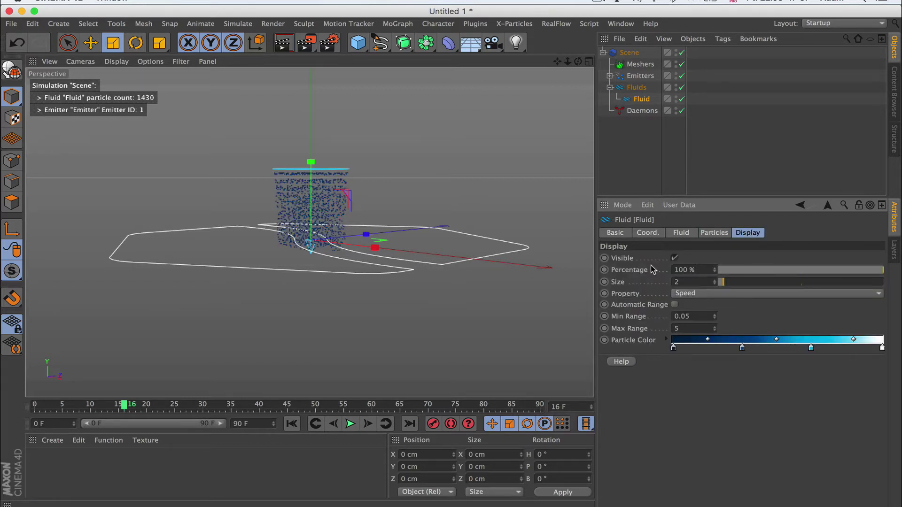
pyautogui.click(675, 258)
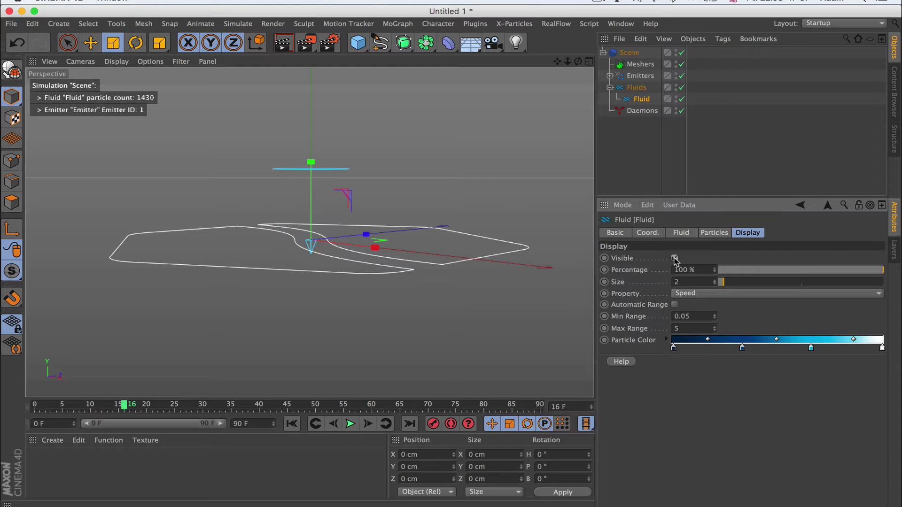
pyautogui.click(675, 258)
# Try particle display sizes 50, 1 and 5, then settle on Size 2.
pyautogui.moveTo(774, 274); pyautogui.dragTo(900, 276)
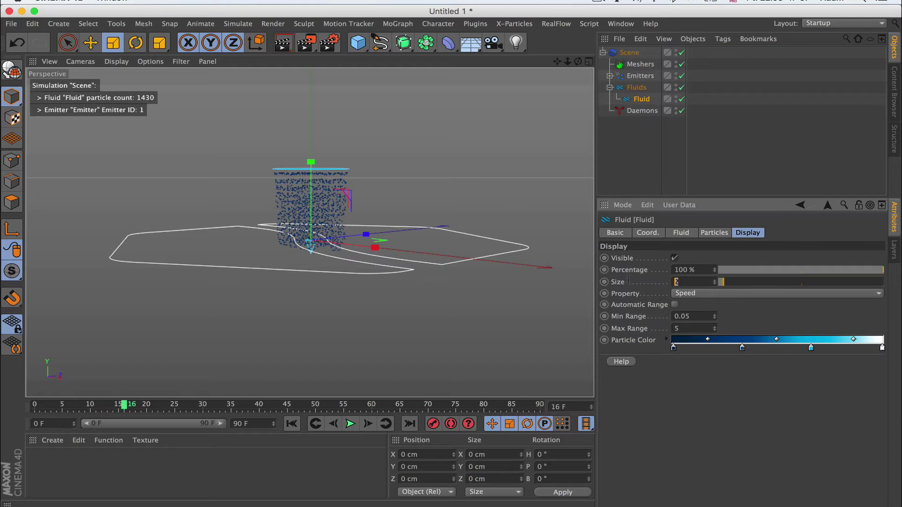
pyautogui.press('Return')
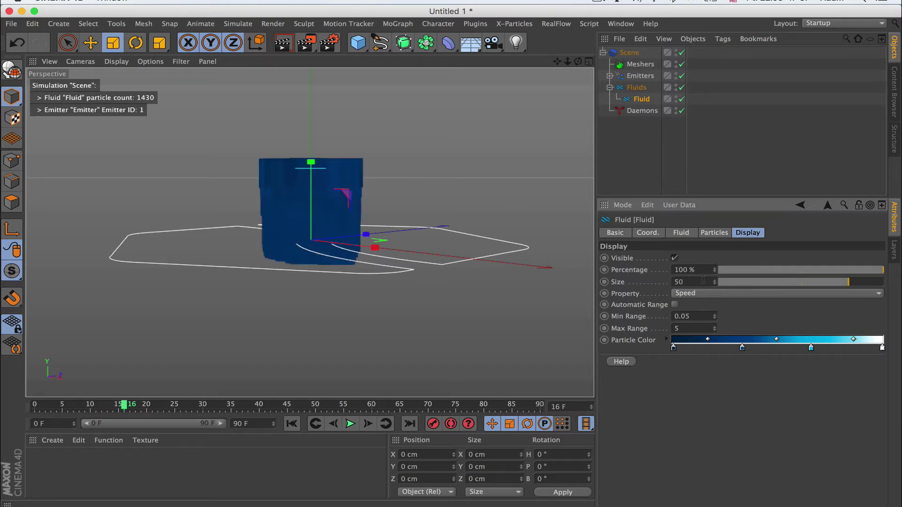
pyautogui.press('Return')
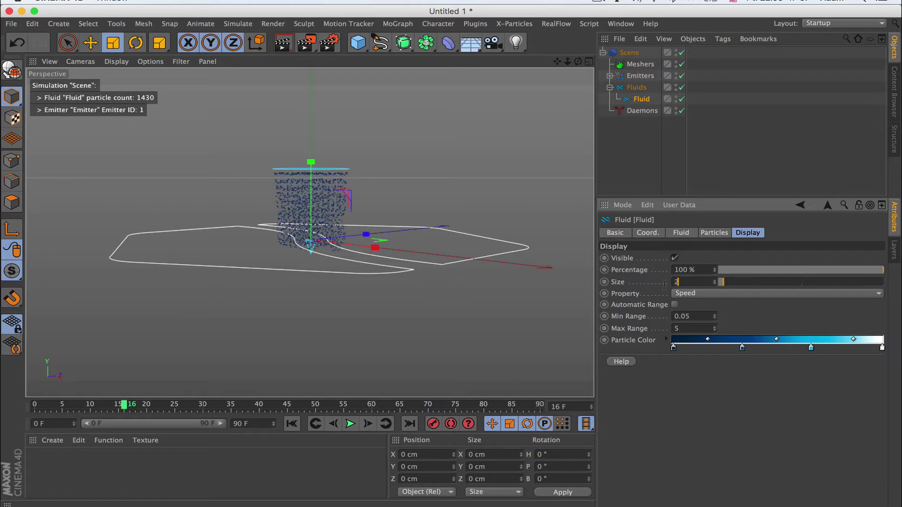
pyautogui.write('5')
pyautogui.press('Return')
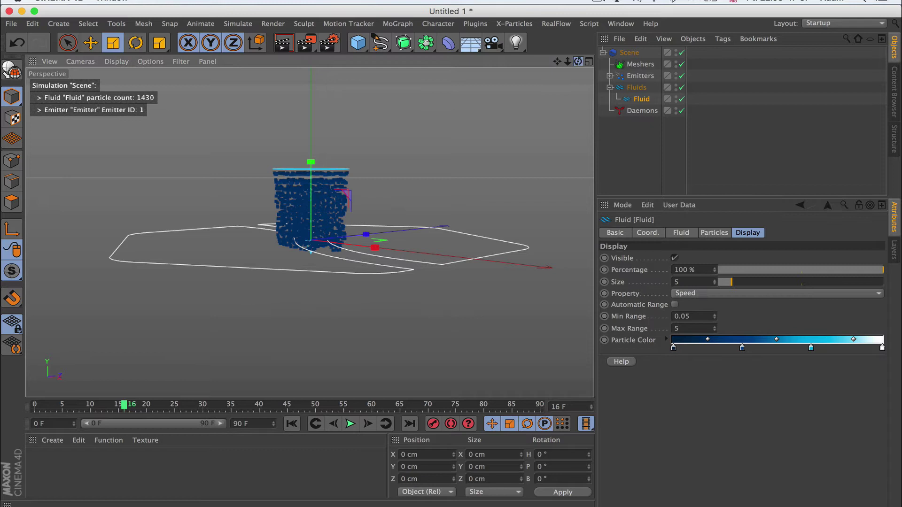
pyautogui.moveTo(577, 62)
pyautogui.mouseDown()
pyautogui.moveTo(566, 50)
pyautogui.moveTo(584, 65)
pyautogui.moveTo(574, 66)
pyautogui.mouseUp()
pyautogui.moveTo(714, 282); pyautogui.dragTo(594, 282)
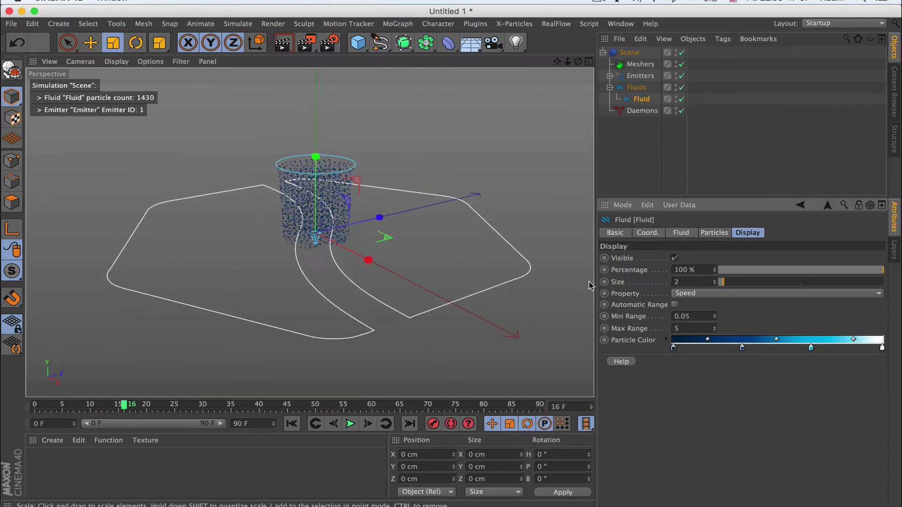
pyautogui.click(700, 295)
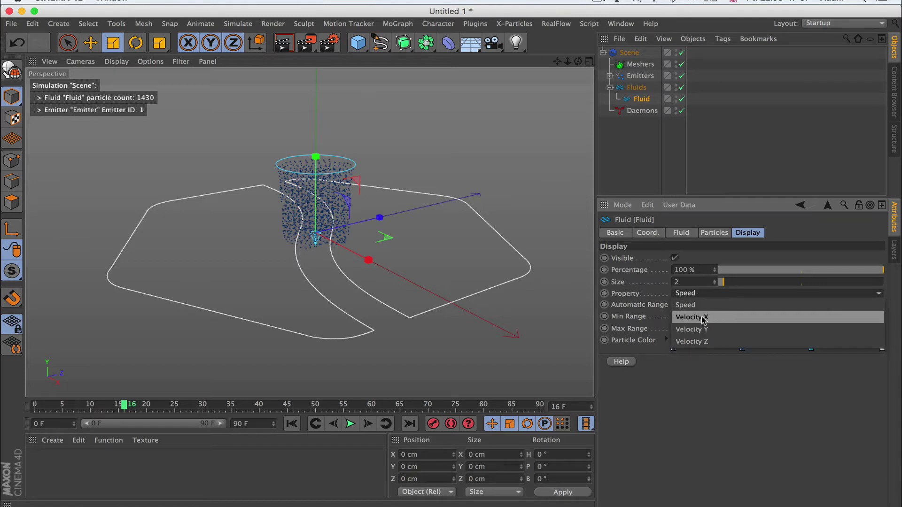
pyautogui.click(717, 367)
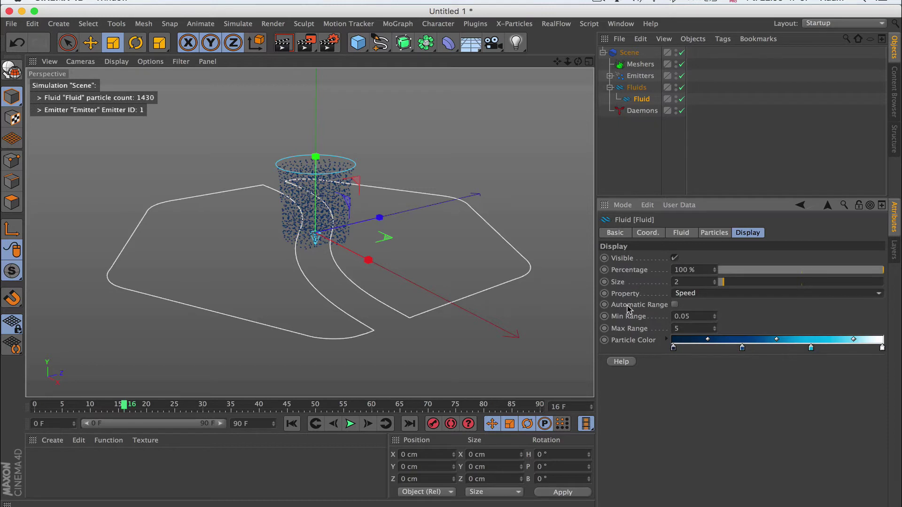
pyautogui.click(675, 305)
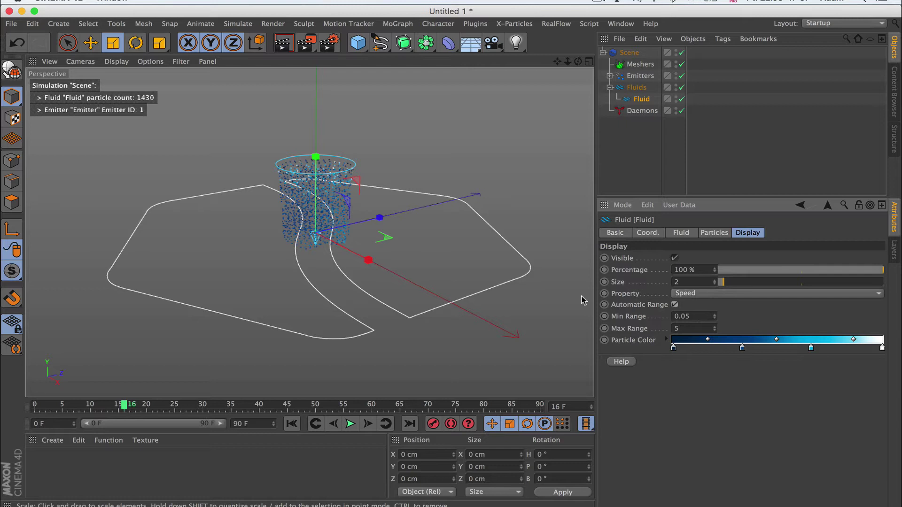
pyautogui.click(675, 305)
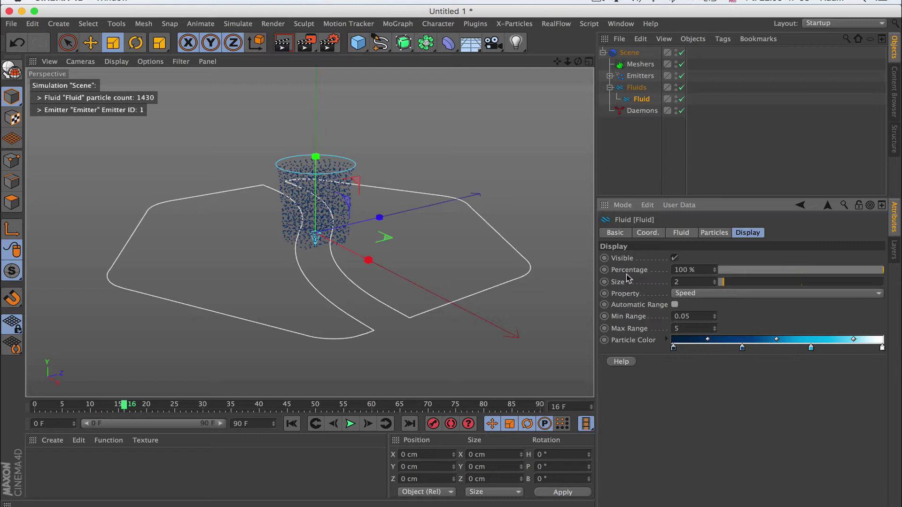
# Set the Emitter Speed to 500 cm and replay the simulation from the start.
pyautogui.click(609, 75)
pyautogui.click(637, 88)
pyautogui.click(695, 327)
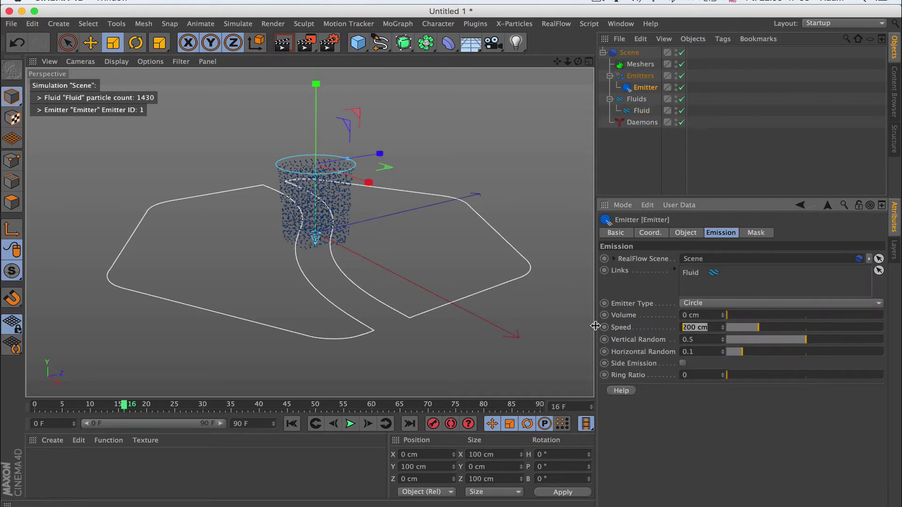
pyautogui.write('500')
pyautogui.press('Return')
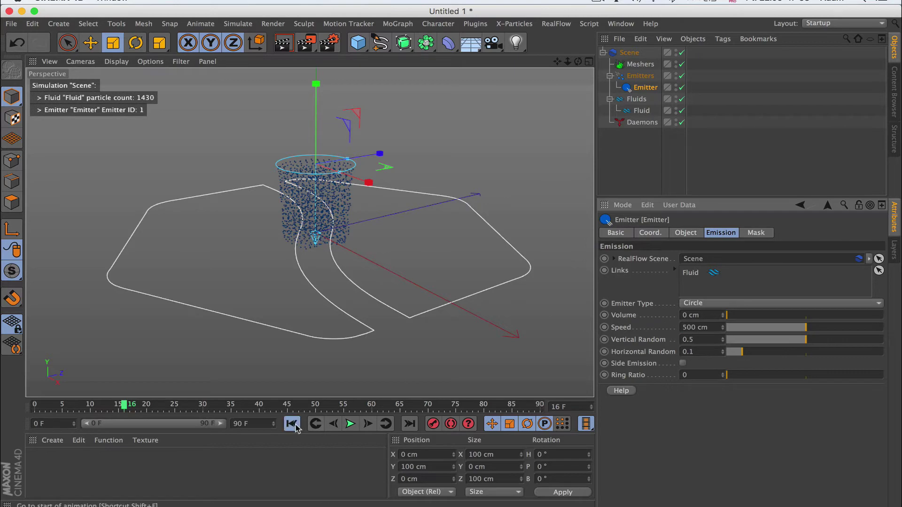
pyautogui.click(291, 423)
pyautogui.click(350, 424)
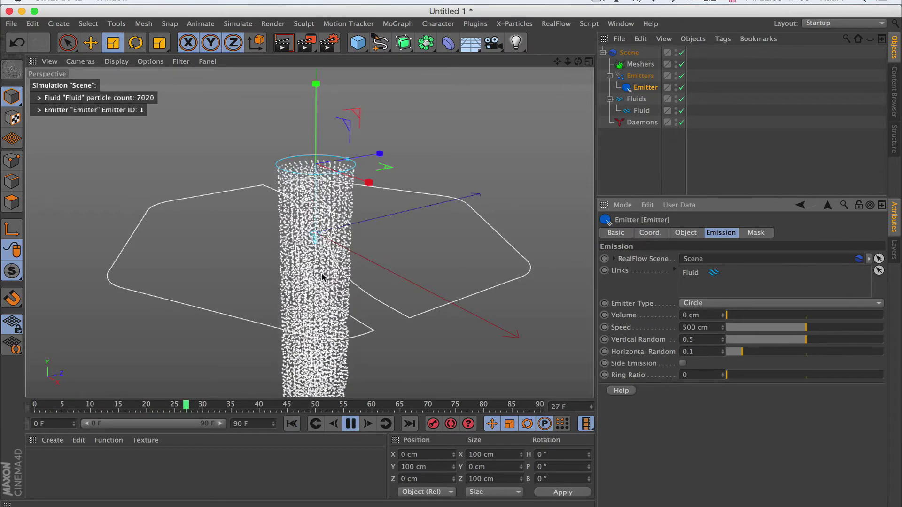
# Turn on the Fluid's Automatic Range for speed colouring, then turn it back off.
pyautogui.click(641, 110)
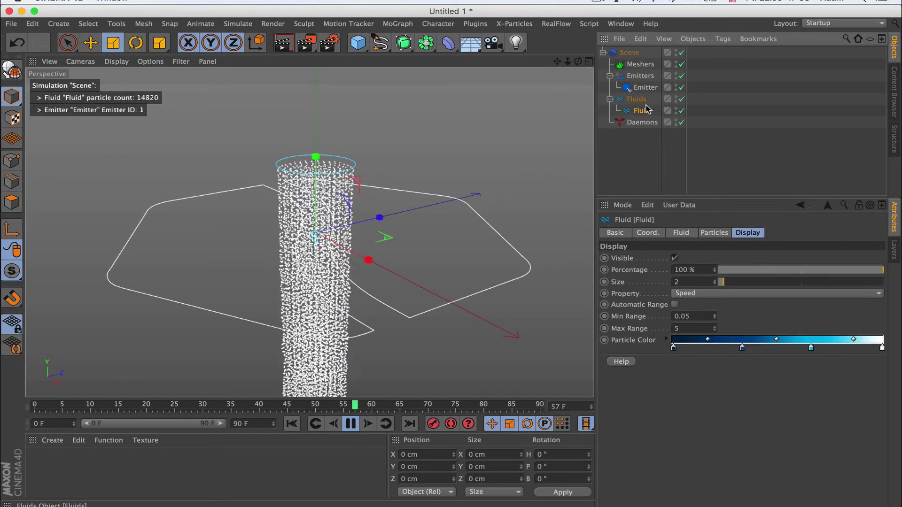
pyautogui.click(674, 305)
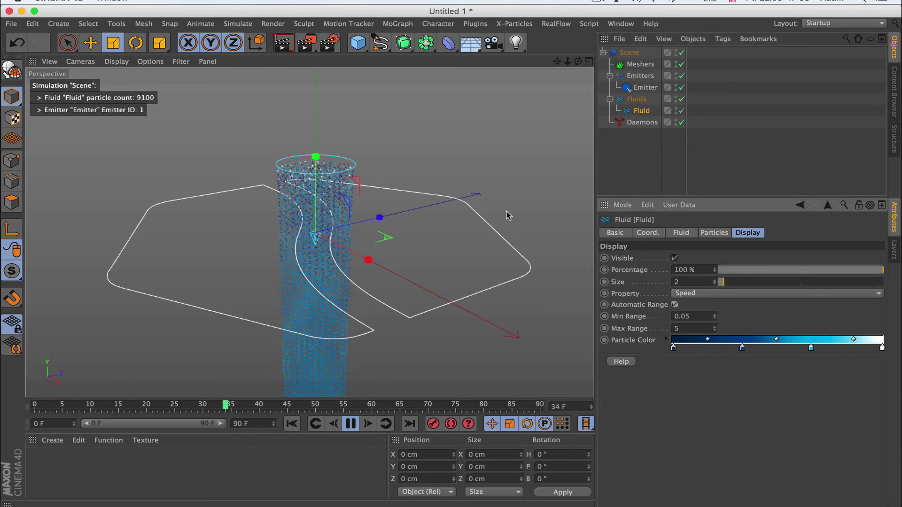
pyautogui.moveTo(557, 61); pyautogui.dragTo(322, 210)
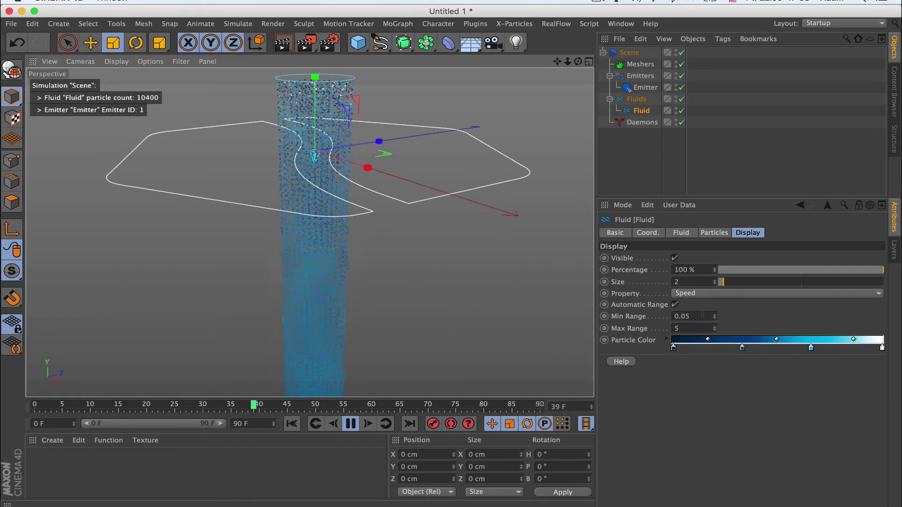
pyautogui.click(675, 305)
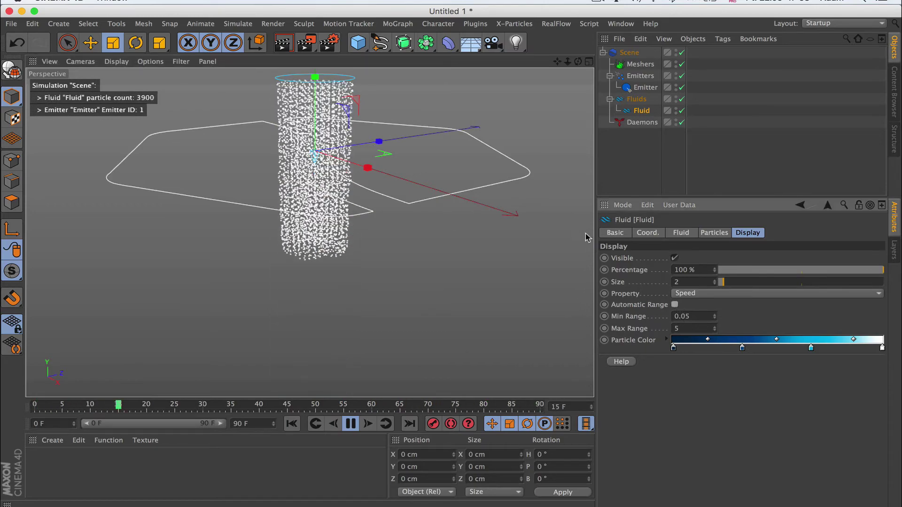
# Set the Emitter Speed back to 200 cm and toggle the Fluid's visibility off and on.
pyautogui.click(646, 87)
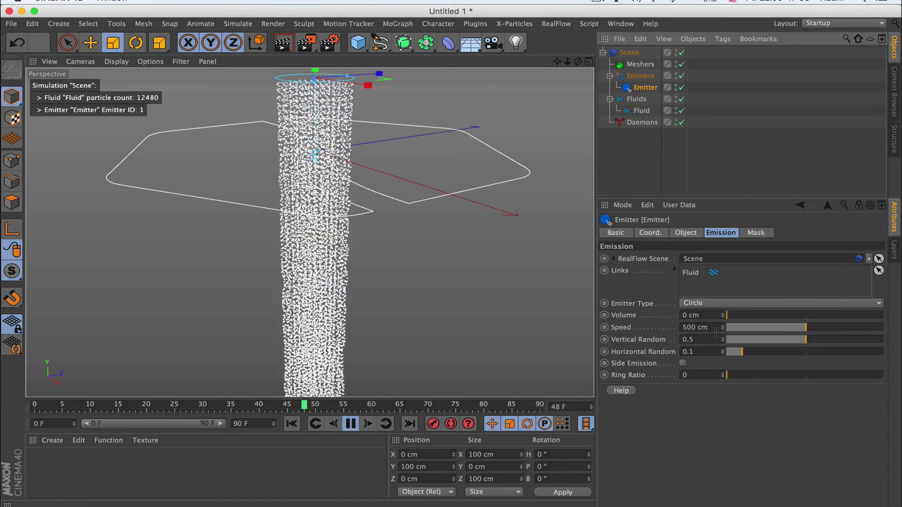
pyautogui.click(700, 327)
pyautogui.write('200')
pyautogui.press('Return')
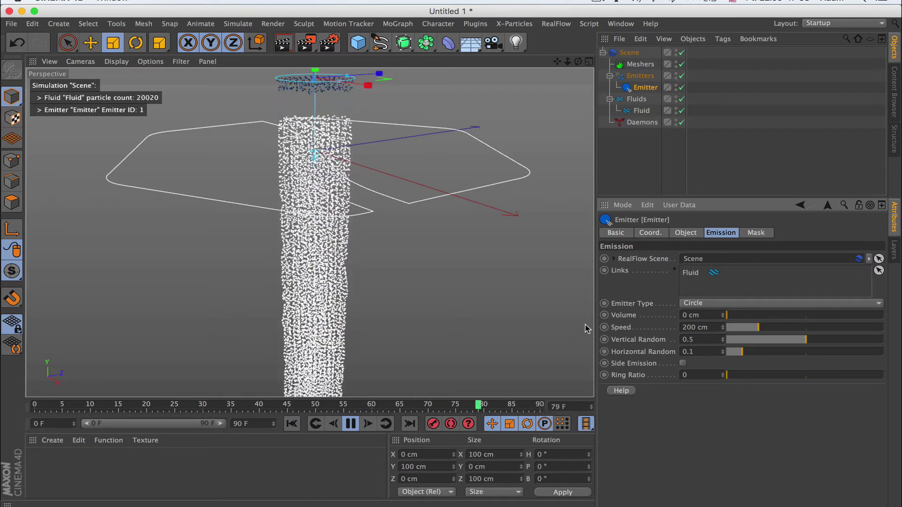
pyautogui.click(642, 111)
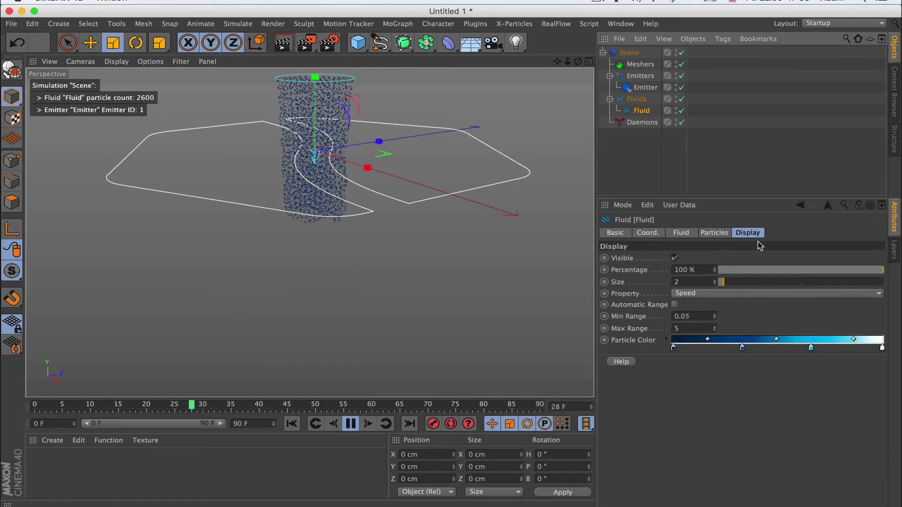
pyautogui.click(674, 259)
pyautogui.click(675, 258)
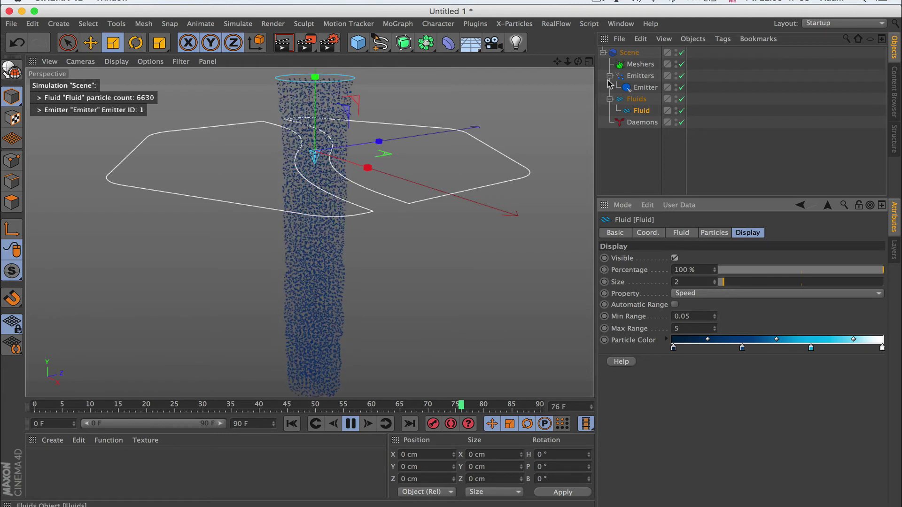
pyautogui.keyDown('alt'); pyautogui.moveTo(307, 197); pyautogui.dragTo(310, 233); pyautogui.keyUp('alt')
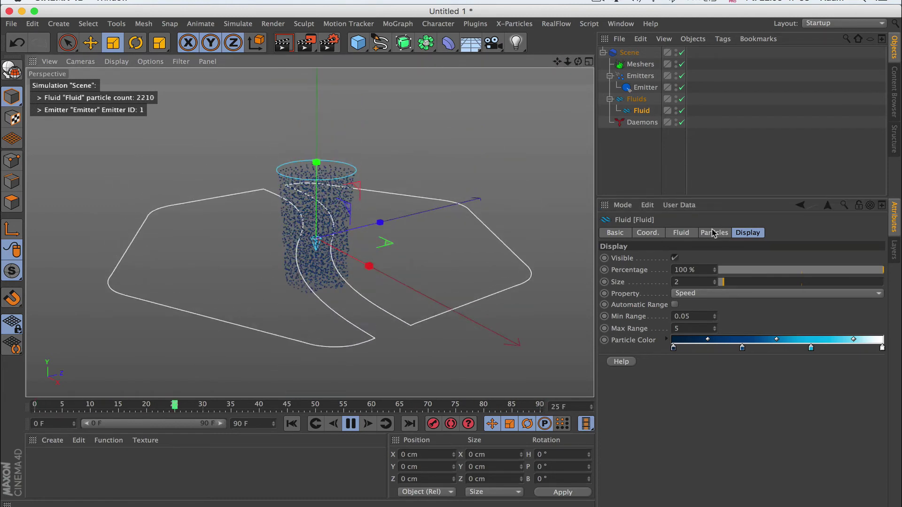
# Stop playback at frame 0 and switch the Fluid Type from Liquid – PBD to Dumb.
pyautogui.click(682, 233)
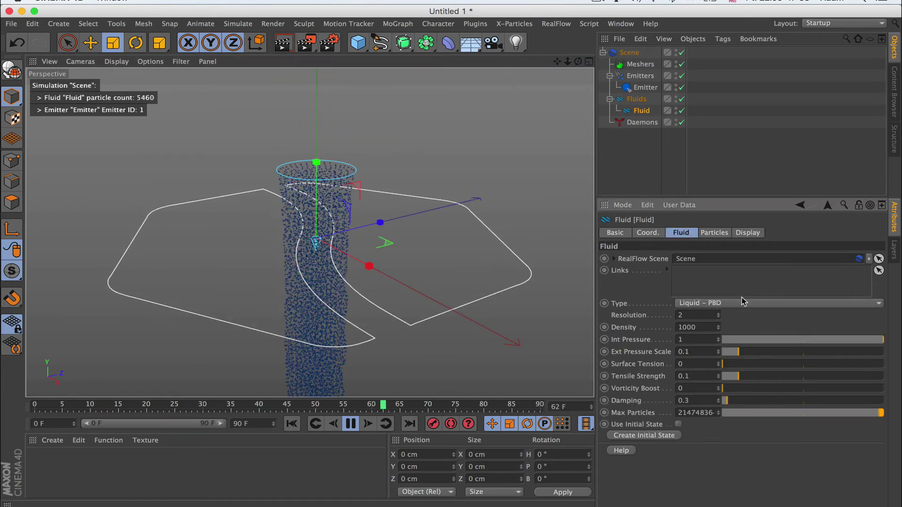
pyautogui.click(351, 424)
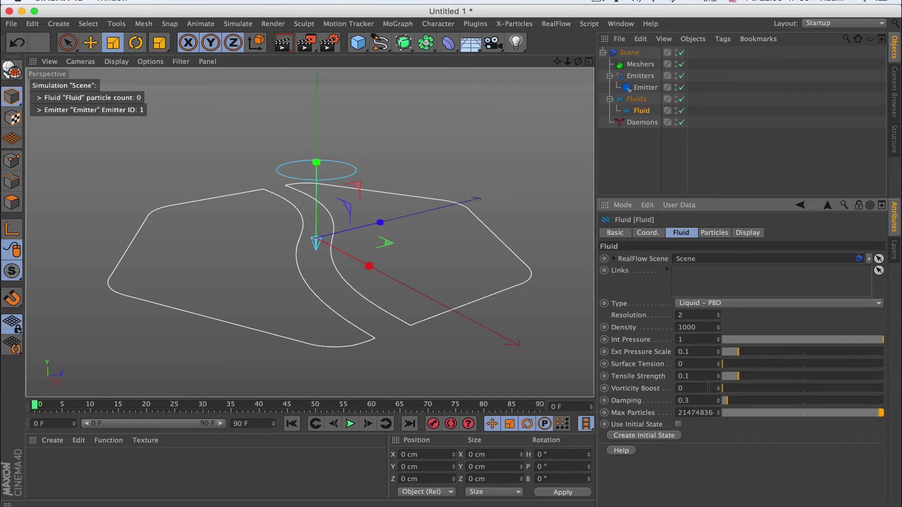
pyautogui.click(705, 307)
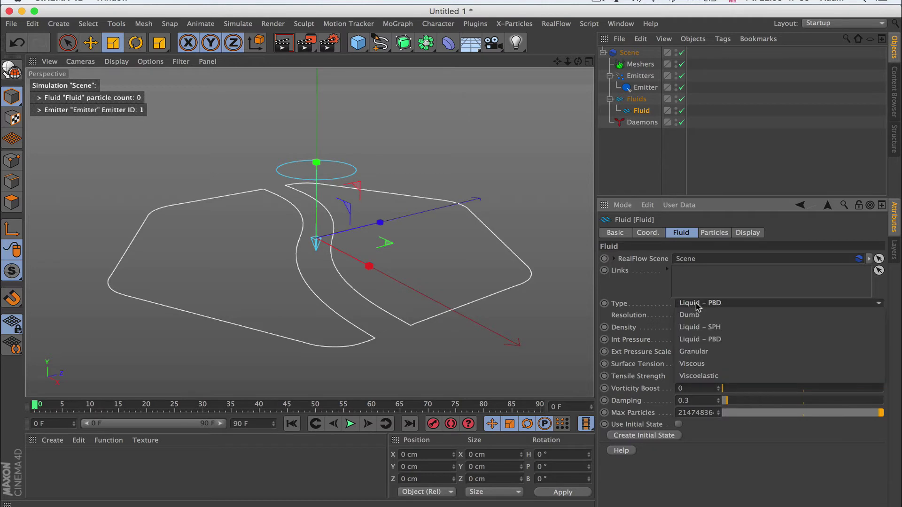
pyautogui.click(705, 307)
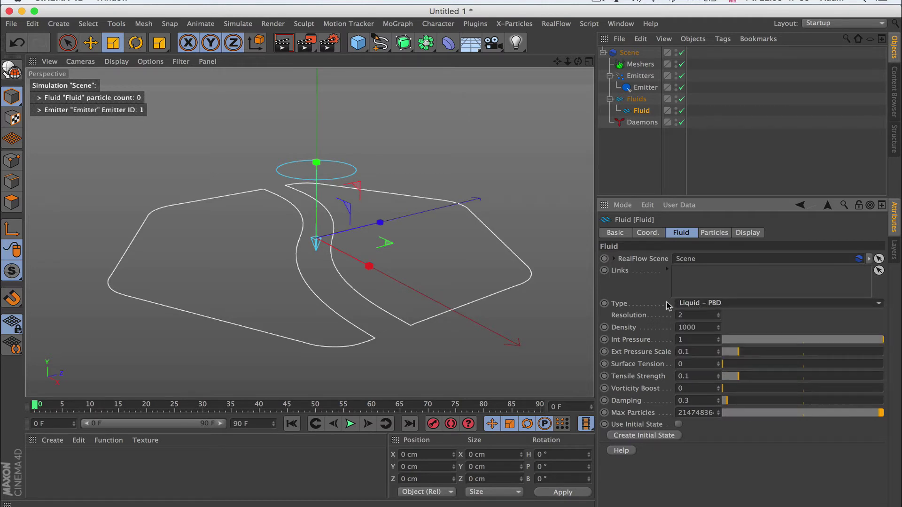
pyautogui.click(712, 304)
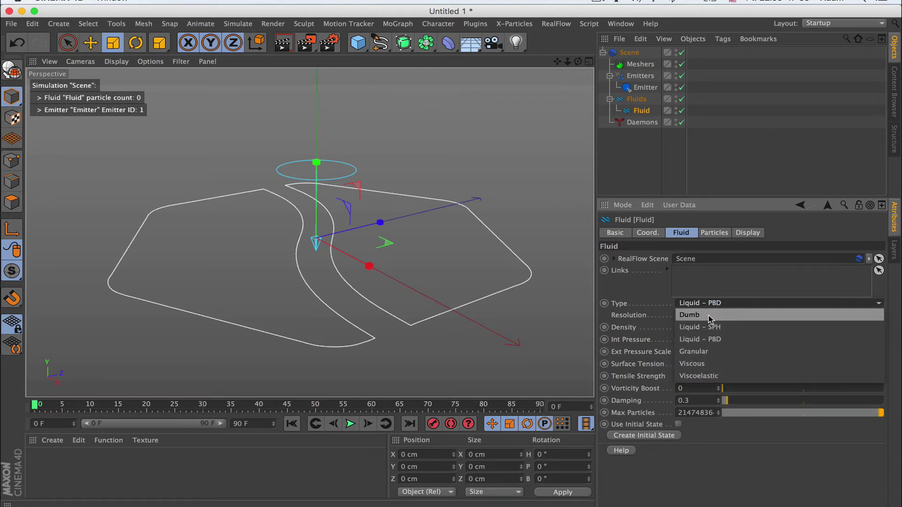
pyautogui.click(701, 319)
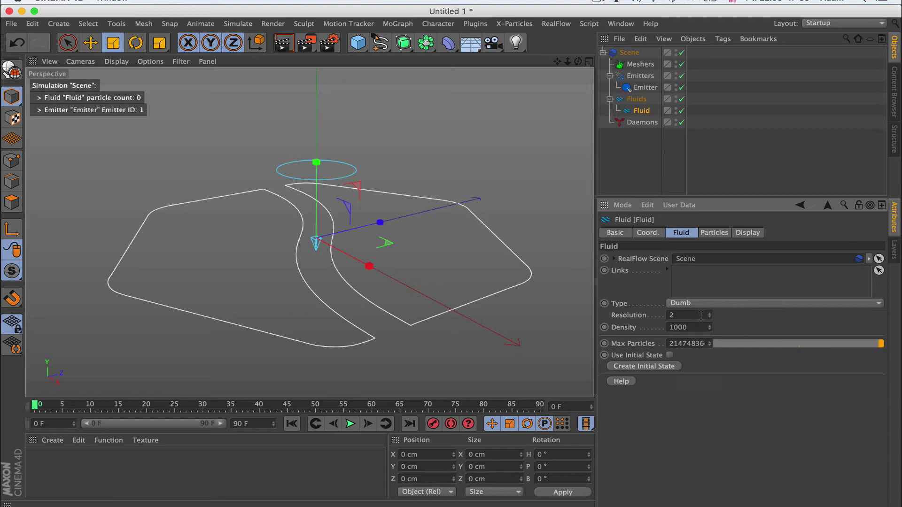
# Play the Dumb fluid's emission briefly, pause, and rewind to the first frame.
pyautogui.click(350, 424)
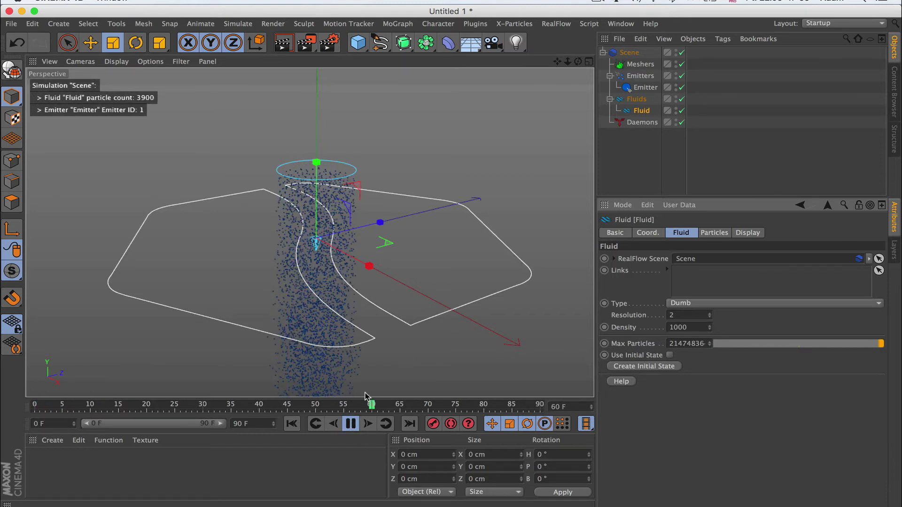
pyautogui.click(350, 423)
pyautogui.click(293, 424)
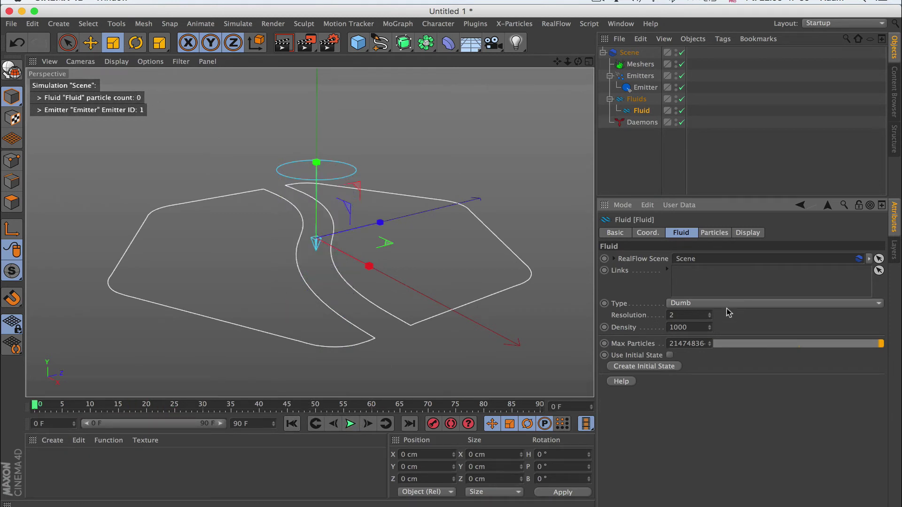
pyautogui.click(693, 303)
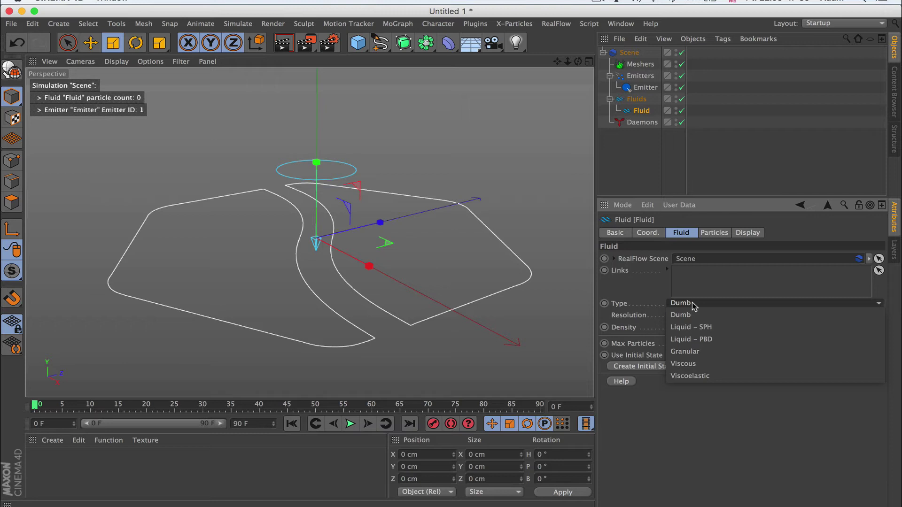
pyautogui.click(692, 302)
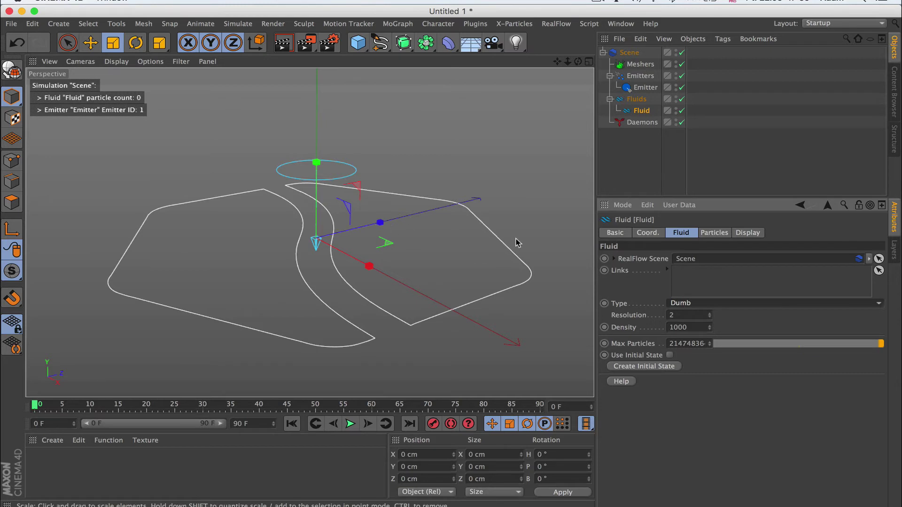
# Compare fluid types by switching Type to Liquid – SPH, then Liquid – PBD, then back to SPH.
pyautogui.click(710, 303)
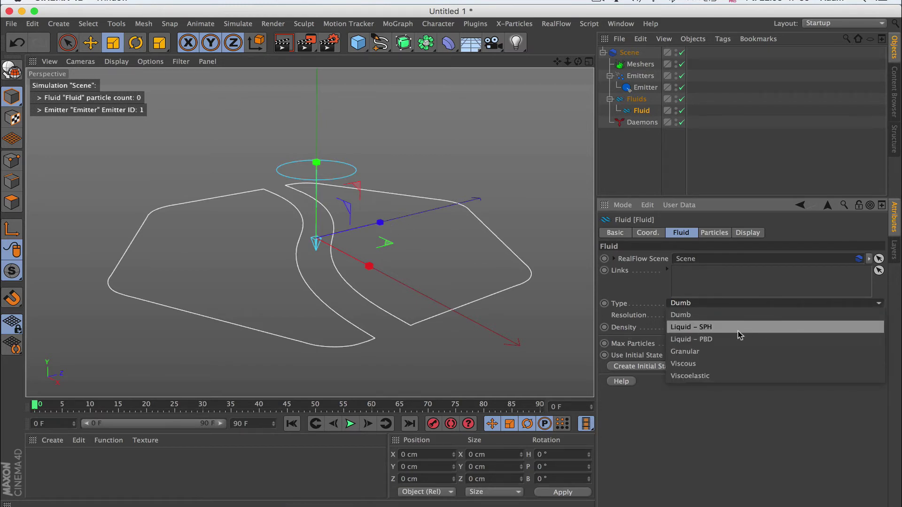
pyautogui.click(713, 327)
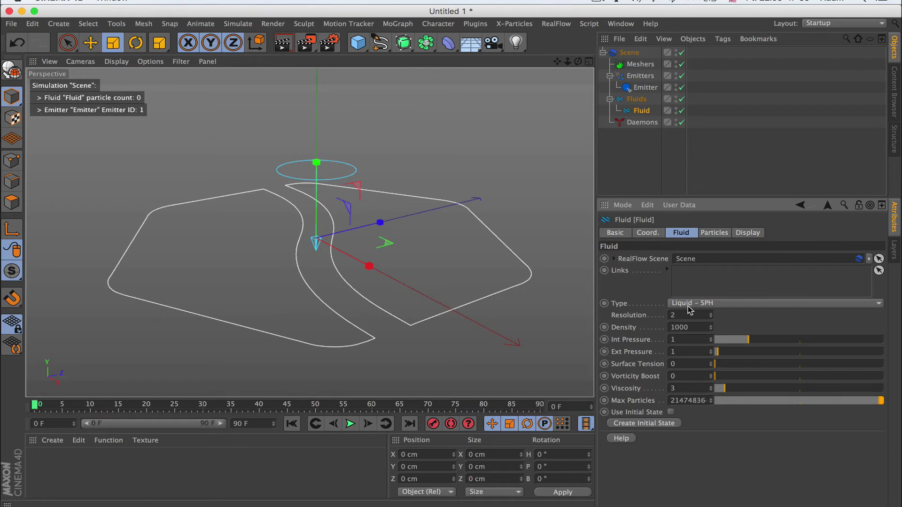
pyautogui.click(718, 304)
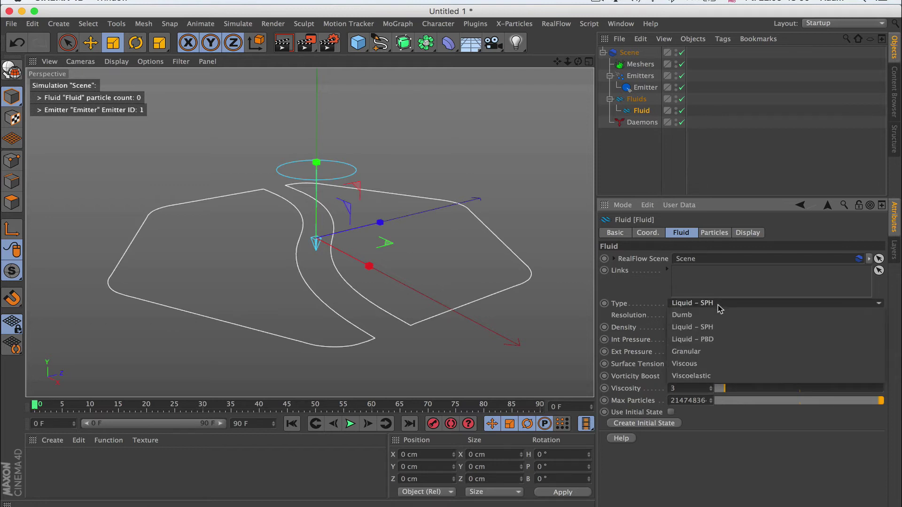
pyautogui.click(713, 340)
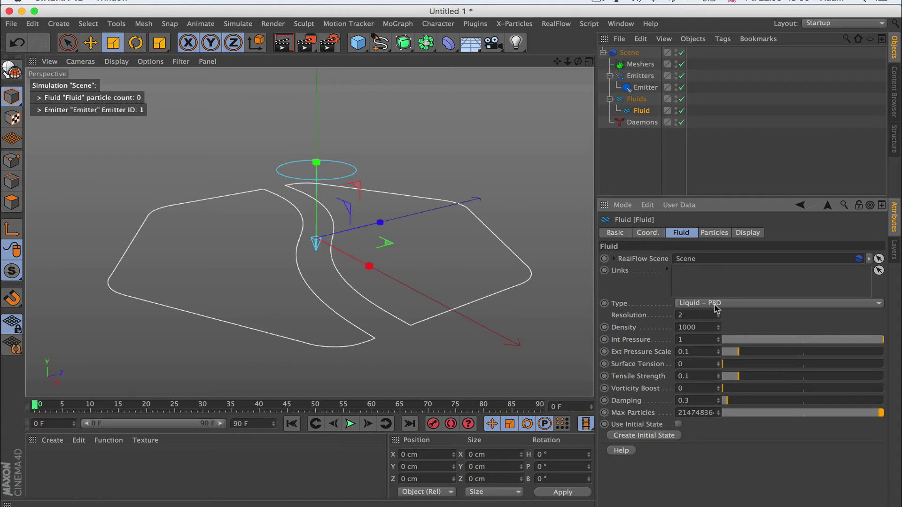
pyautogui.click(743, 303)
pyautogui.click(732, 329)
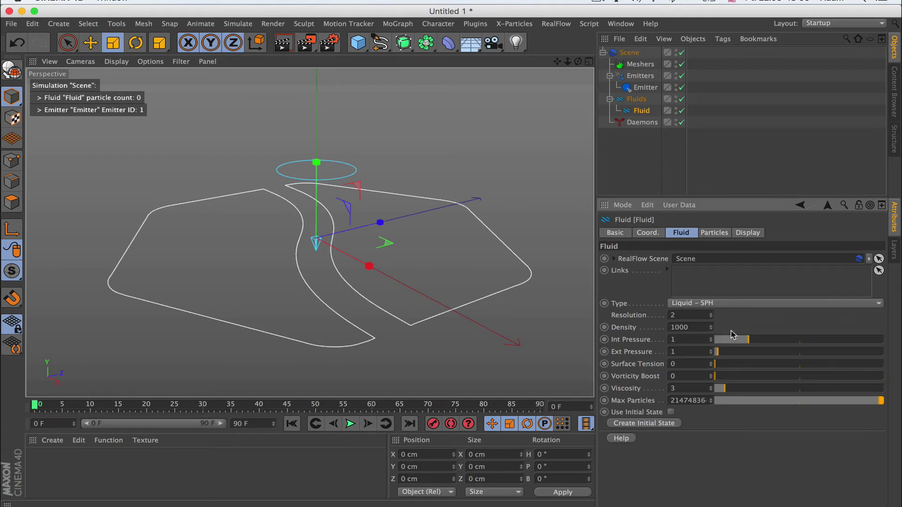
# Toggle Type repeatedly between Liquid – PBD and Liquid – SPH, finishing on Liquid – SPH.
pyautogui.click(717, 305)
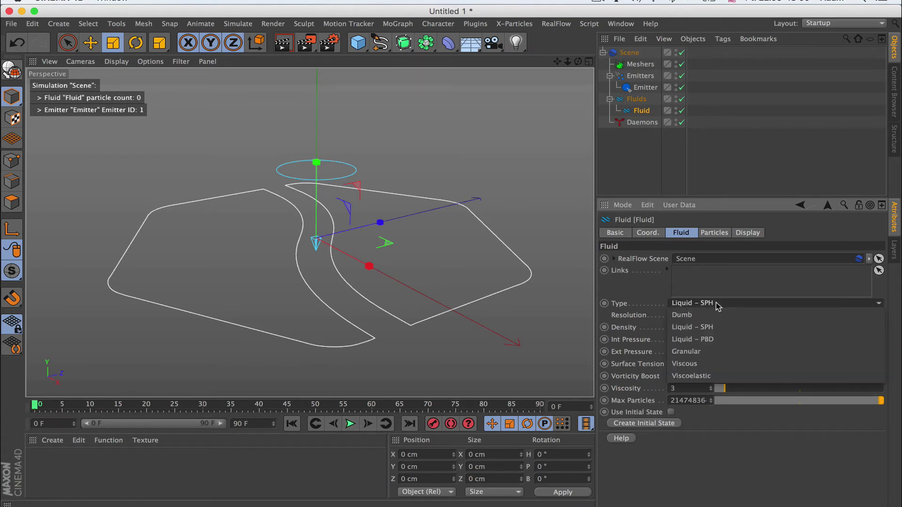
pyautogui.click(715, 328)
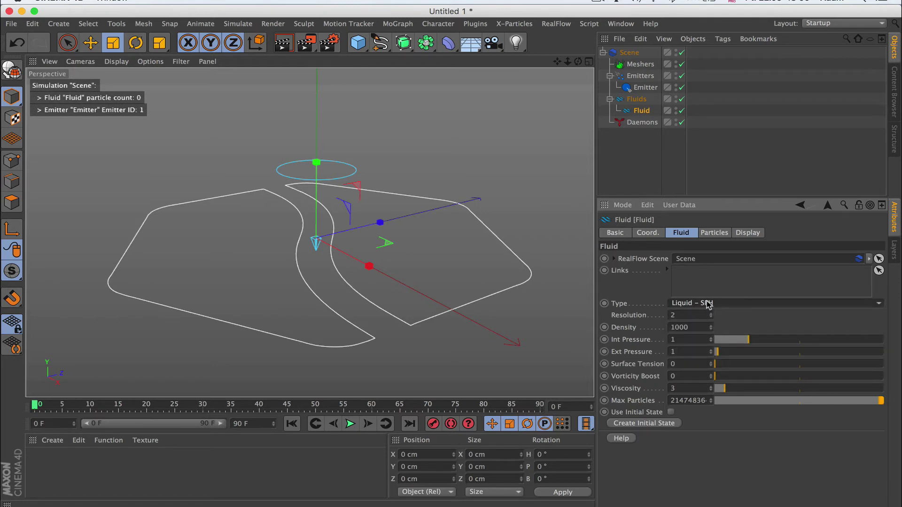
pyautogui.click(709, 304)
pyautogui.click(708, 305)
pyautogui.click(706, 304)
pyautogui.click(717, 338)
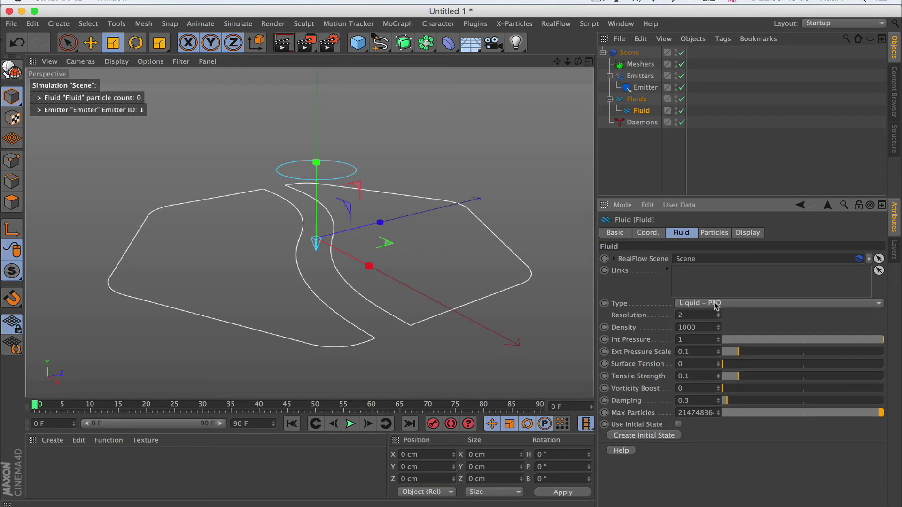
pyautogui.click(717, 305)
pyautogui.click(724, 330)
pyautogui.click(721, 305)
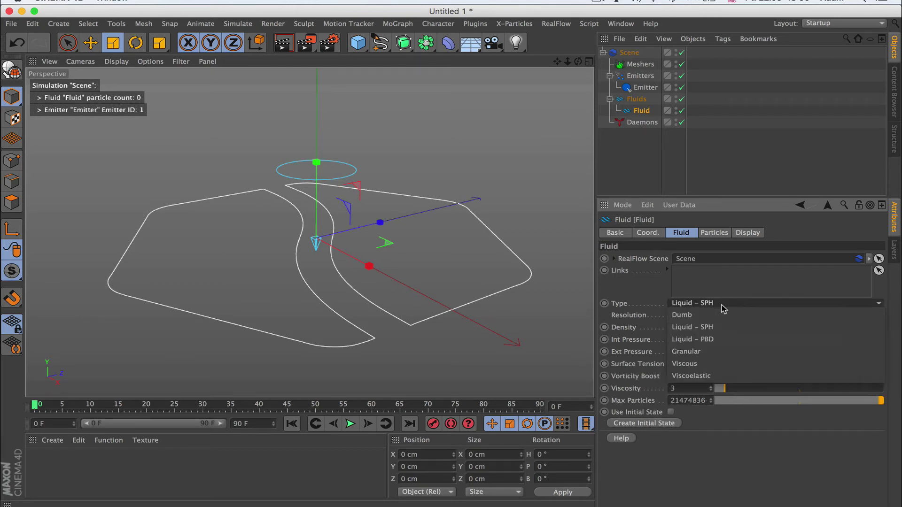
pyautogui.click(729, 337)
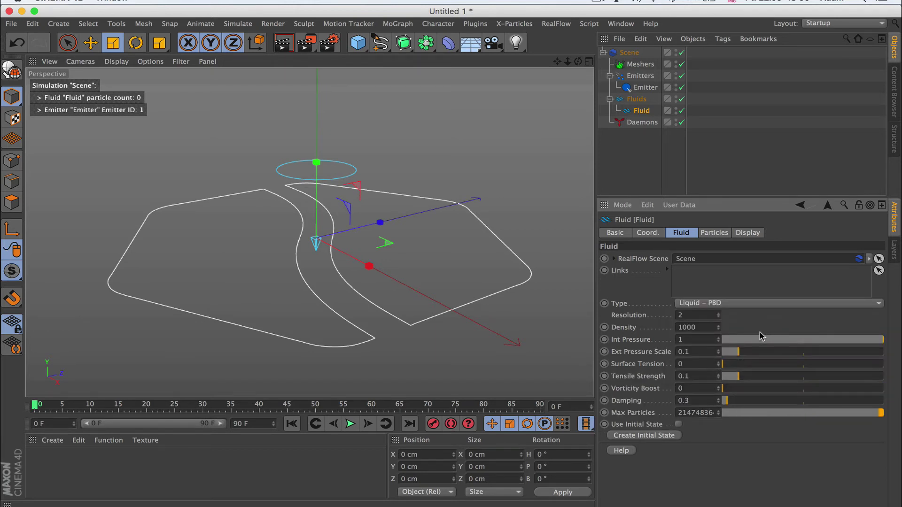
pyautogui.click(740, 305)
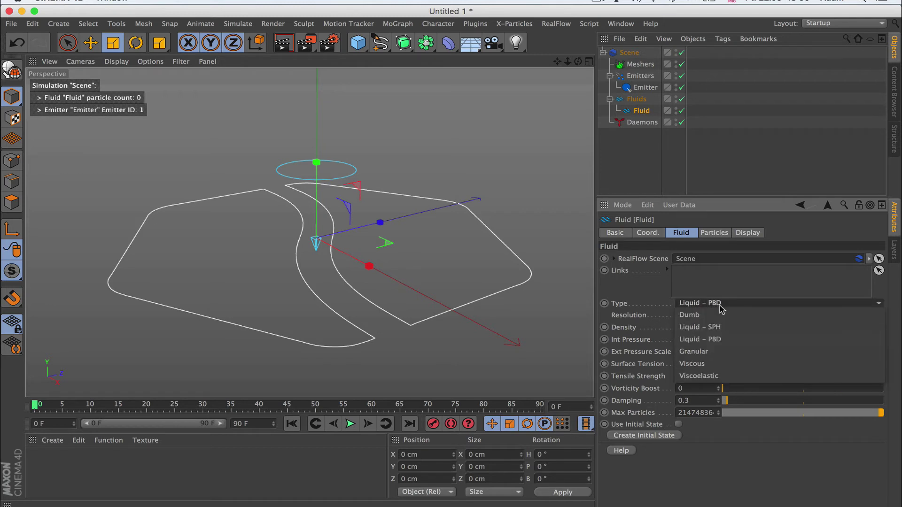
pyautogui.click(721, 328)
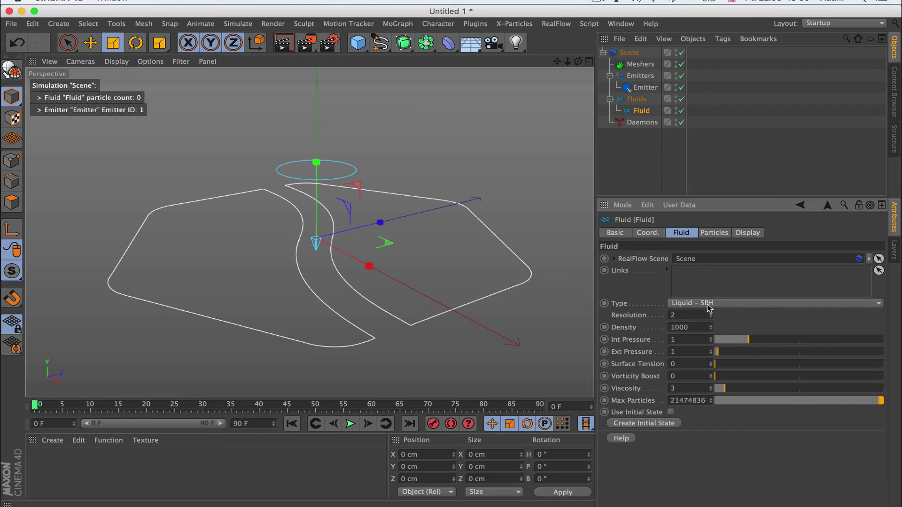
pyautogui.click(709, 305)
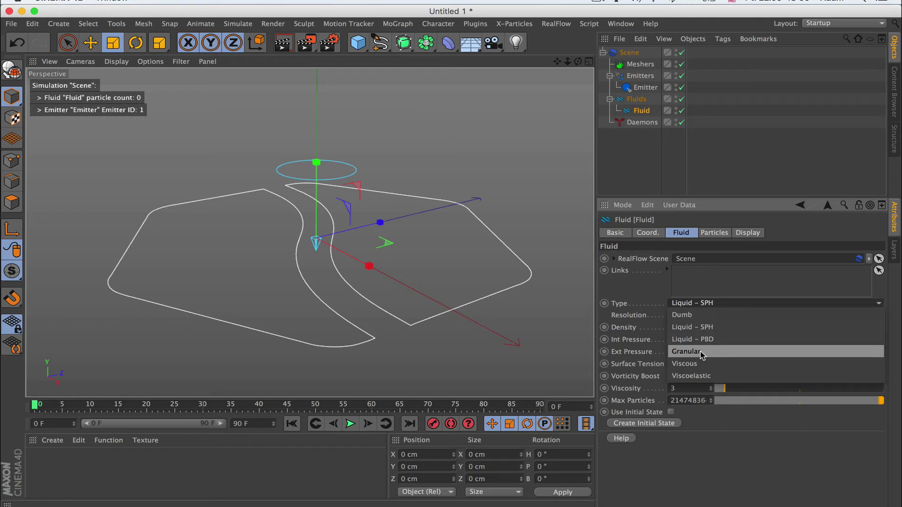
# Set Type to Granular, simulate it to frame 31, then switch Type to Viscous.
pyautogui.click(757, 350)
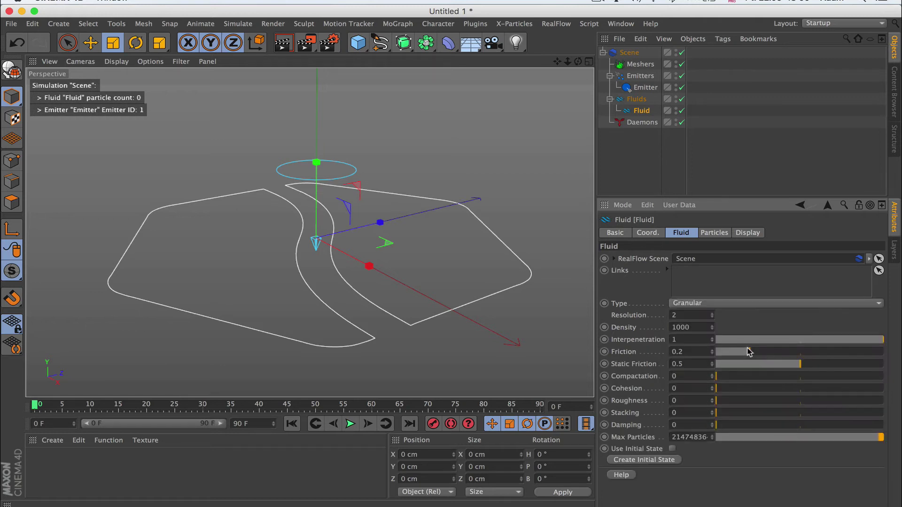
pyautogui.click(350, 424)
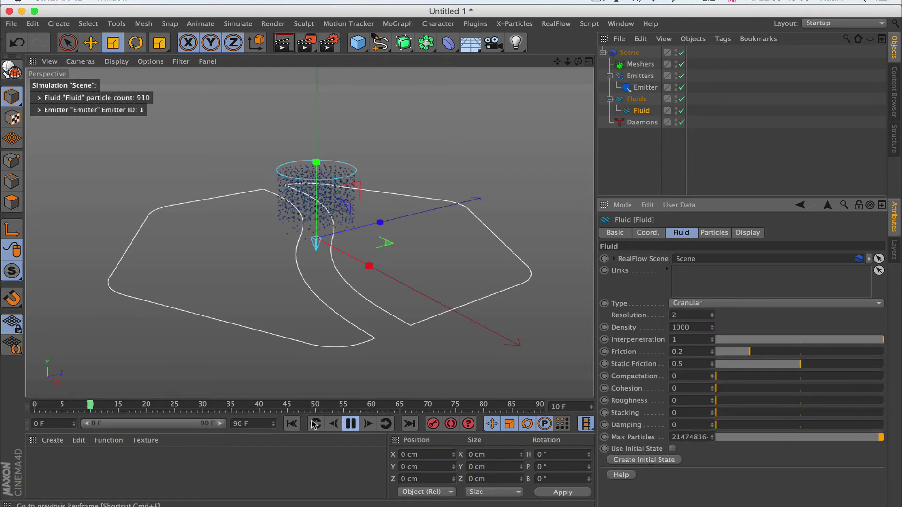
pyautogui.click(295, 424)
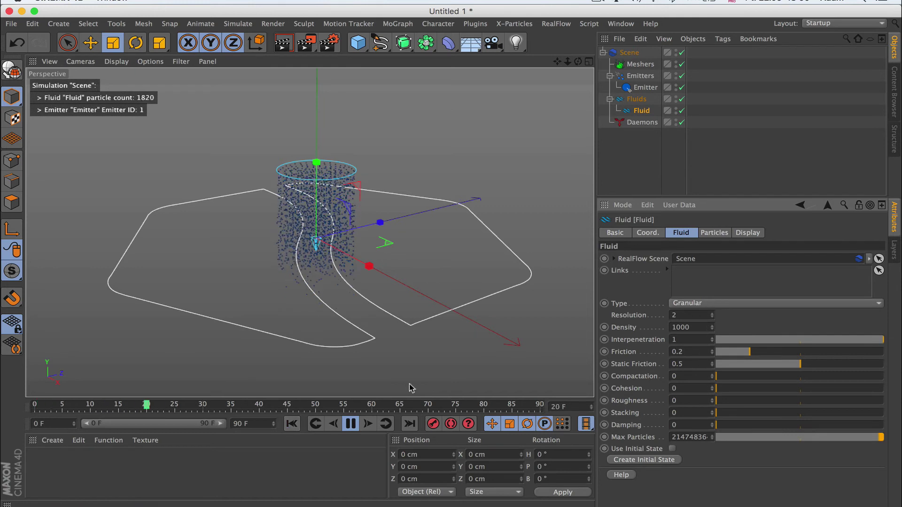
pyautogui.click(350, 424)
pyautogui.click(702, 304)
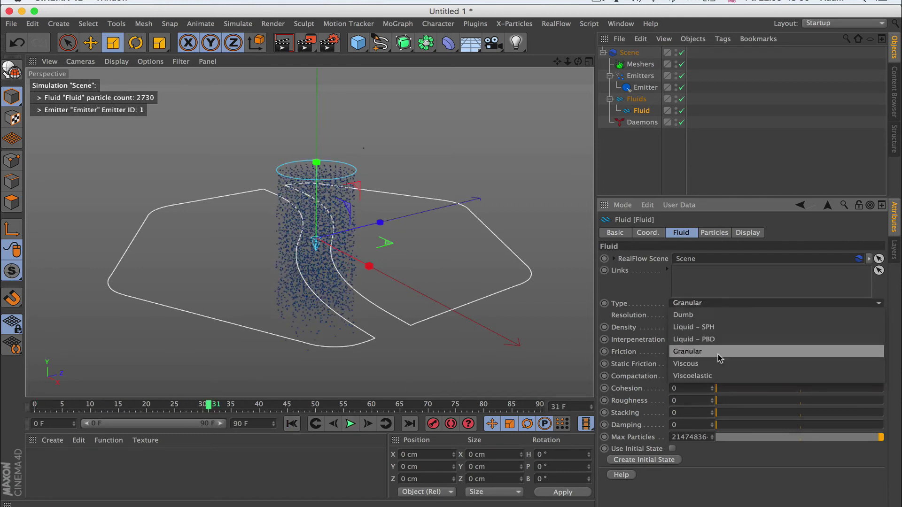
pyautogui.click(700, 365)
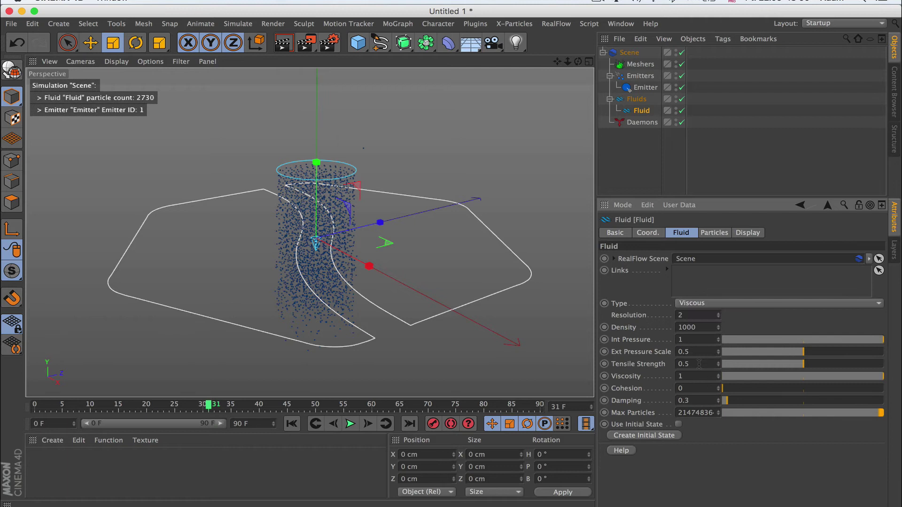
# Switch the Fluid Type to Viscoelastic, then to Dumb.
pyautogui.click(710, 304)
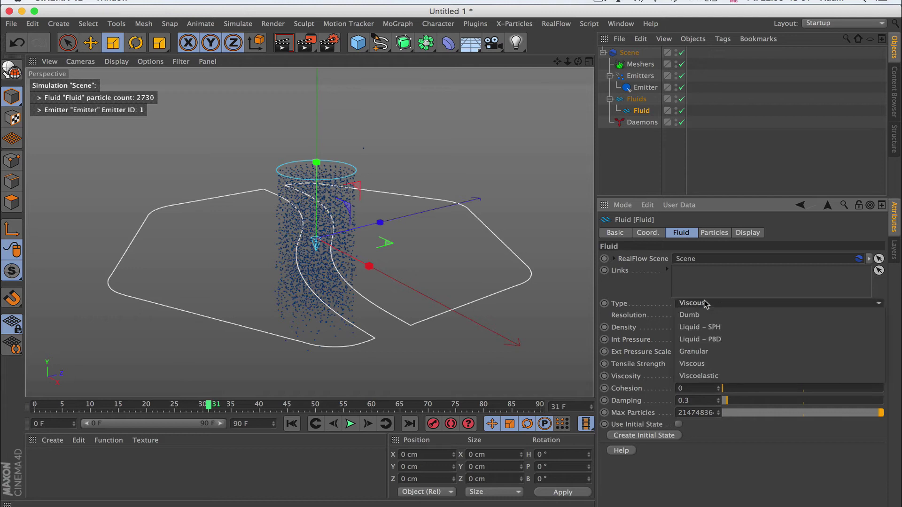
pyautogui.click(715, 379)
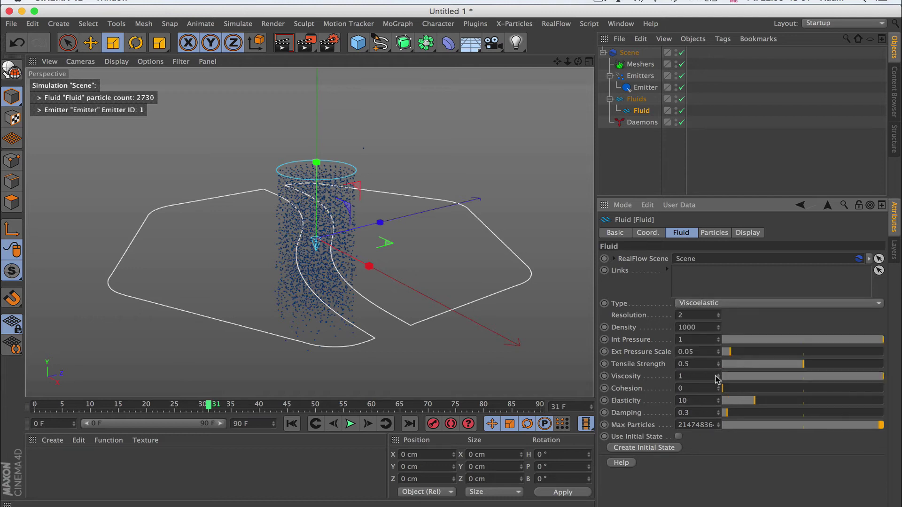
pyautogui.click(691, 305)
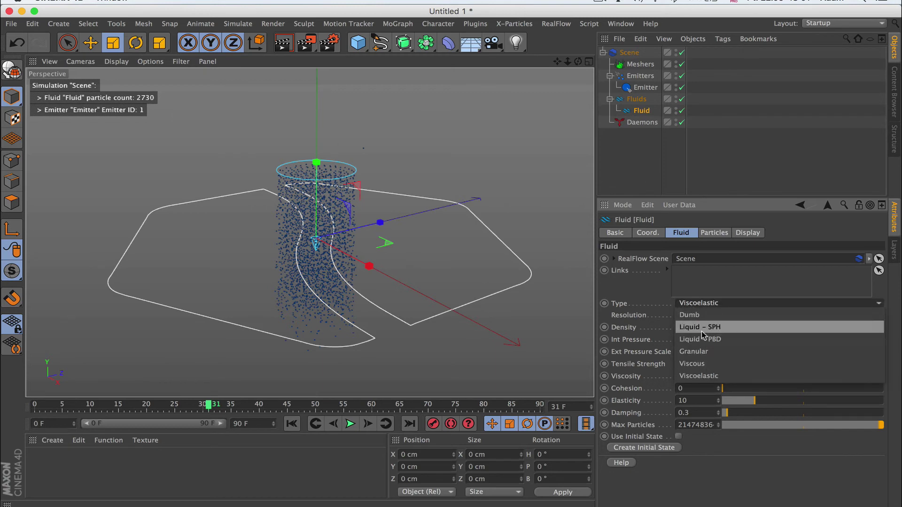
pyautogui.click(718, 284)
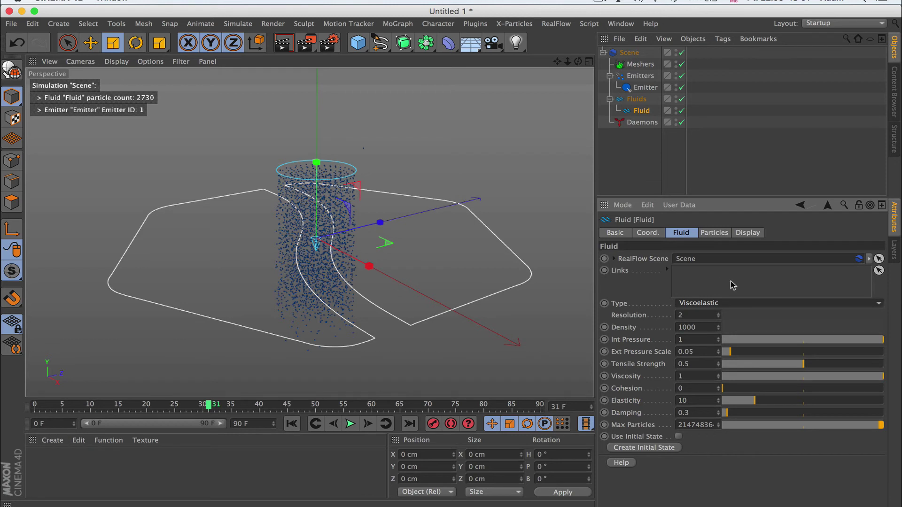
pyautogui.click(713, 303)
pyautogui.click(711, 314)
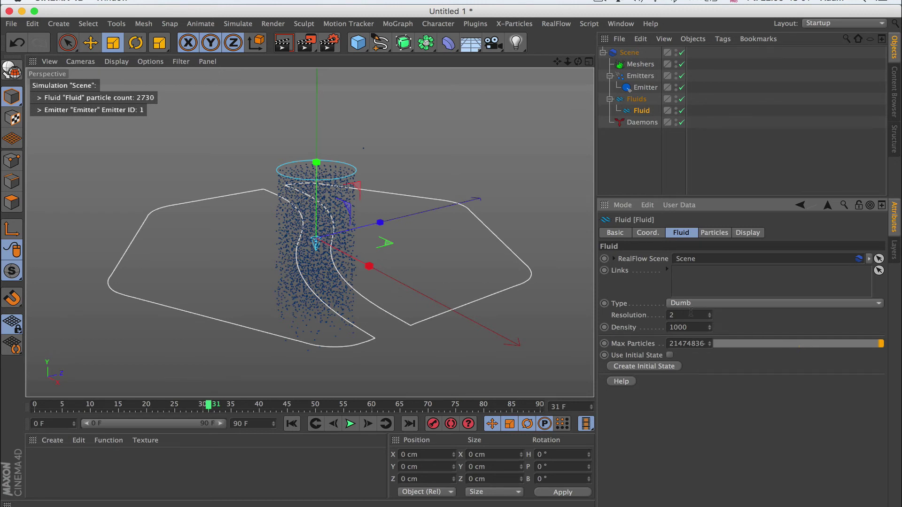
# Rewind, raise the Dumb fluid's Resolution to 20, and play then pause the simulation.
pyautogui.click(292, 423)
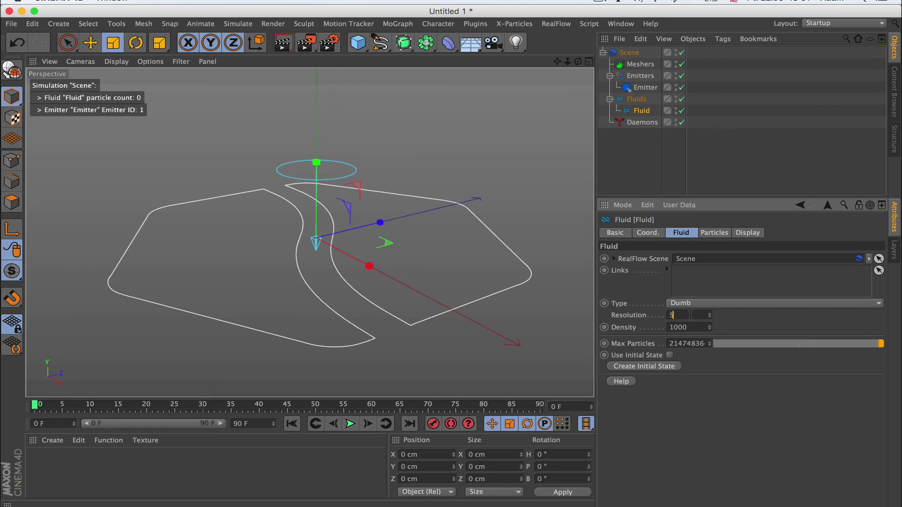
pyautogui.press('Return')
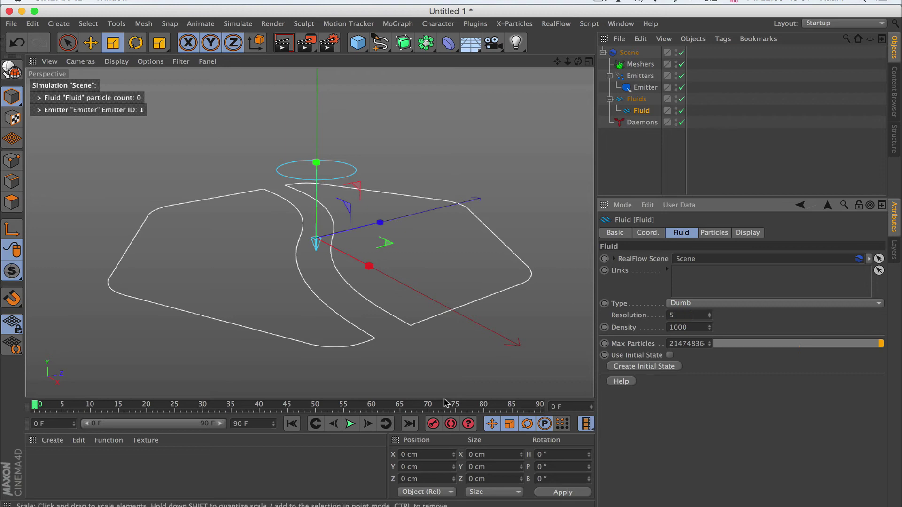
pyautogui.click(347, 424)
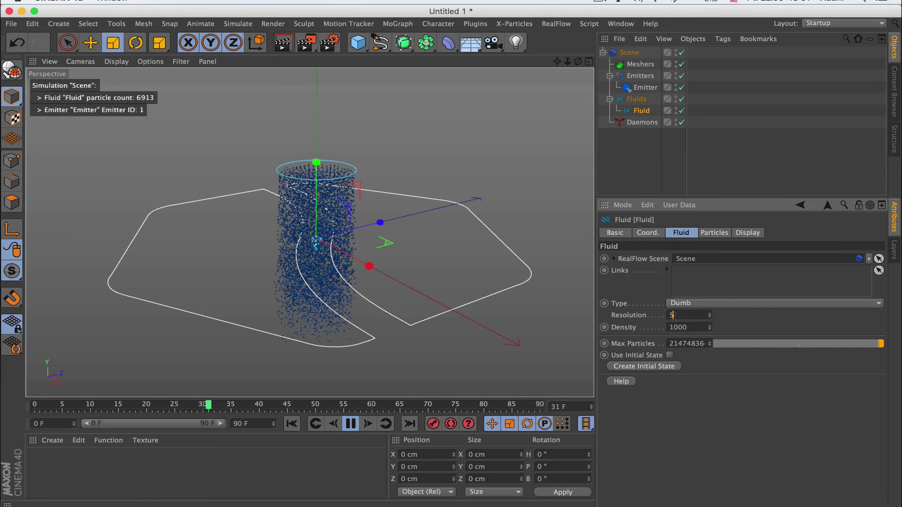
pyautogui.write('20')
pyautogui.press('Return')
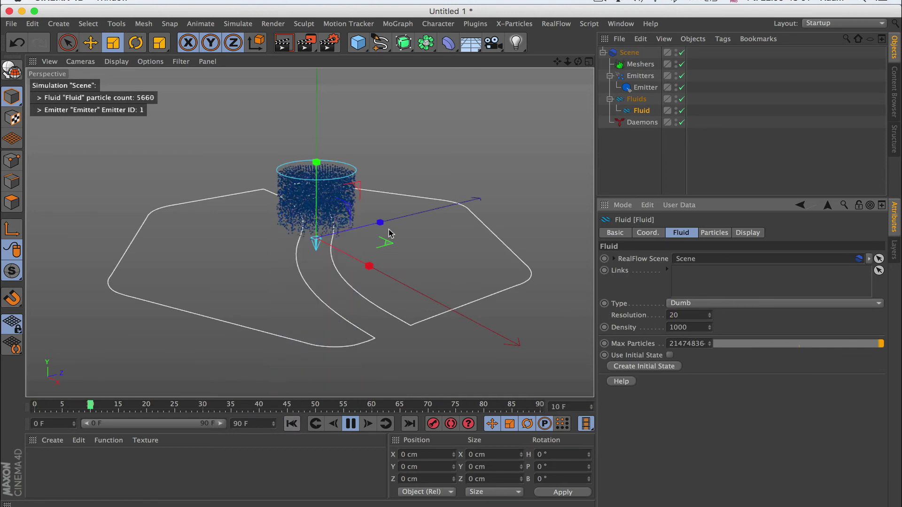
pyautogui.click(350, 425)
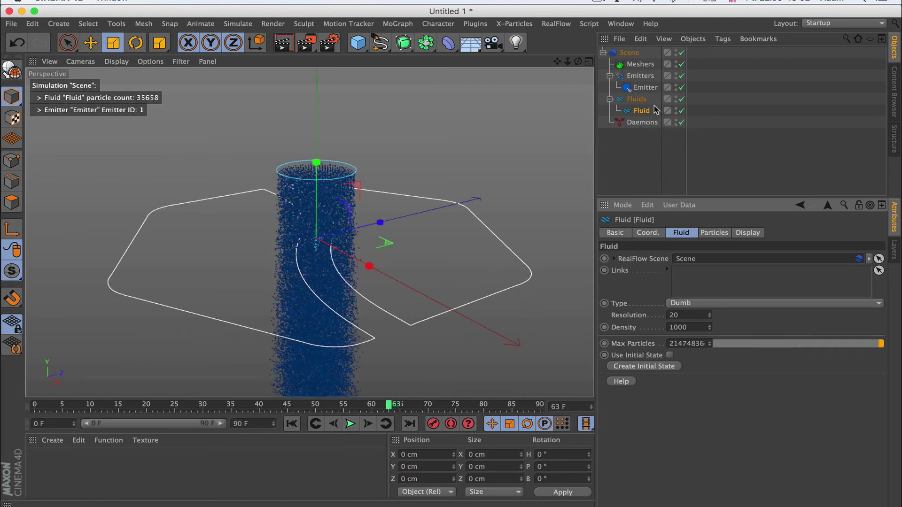
# Check the Scene solver settings, then set the Fluid's Density to 2000.
pyautogui.click(634, 53)
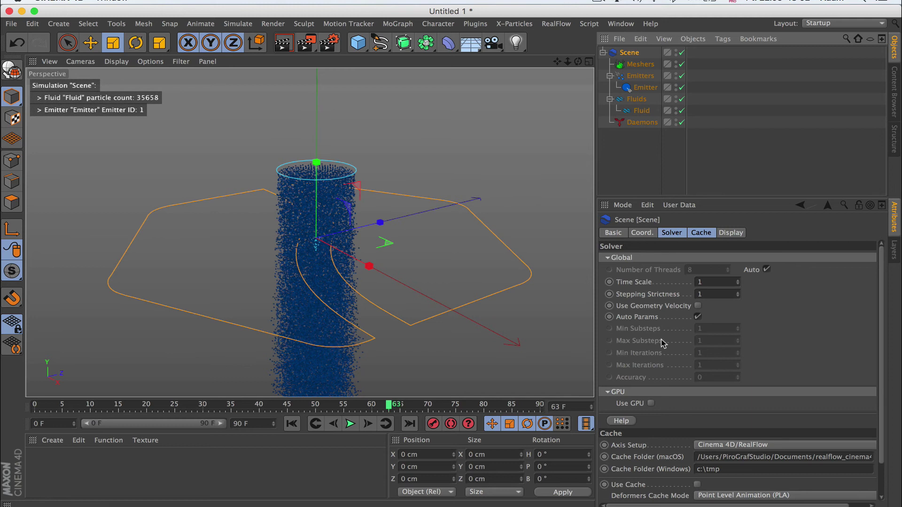
pyautogui.click(641, 110)
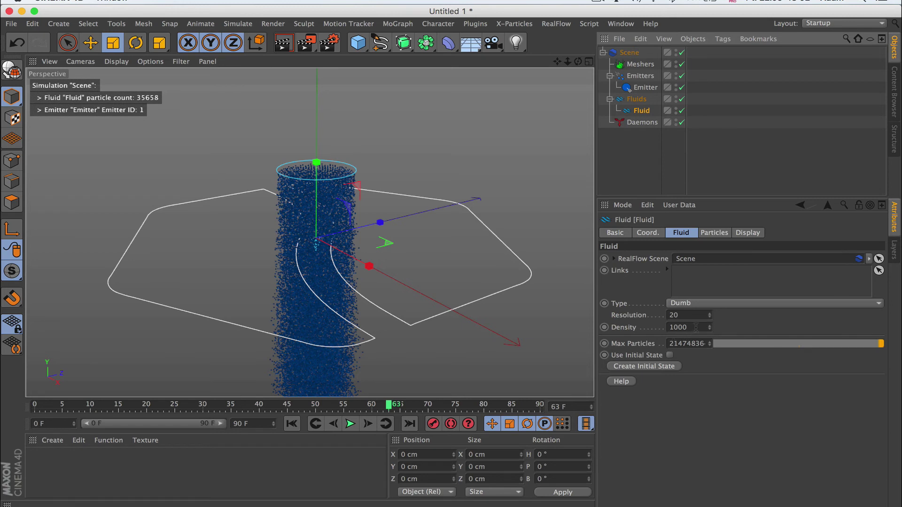
pyautogui.click(683, 313)
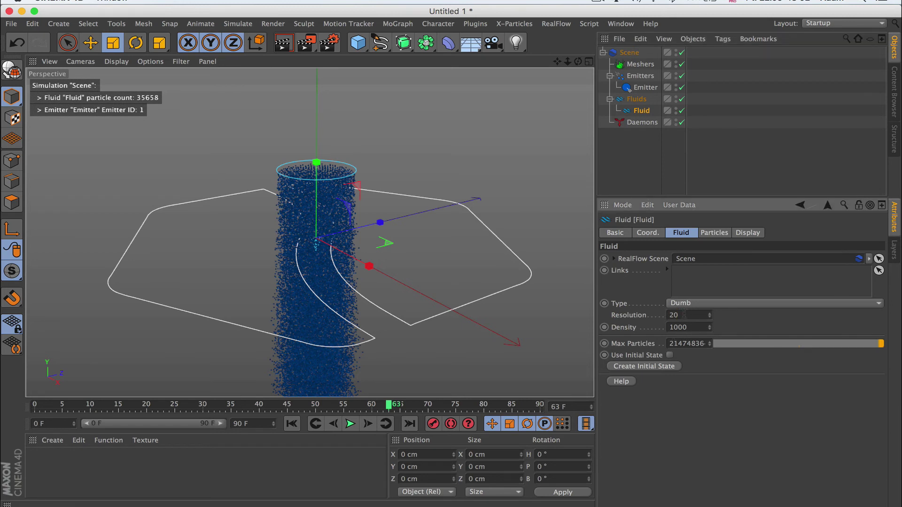
pyautogui.moveTo(698, 325); pyautogui.dragTo(645, 326)
pyautogui.click(693, 328)
pyautogui.write('20')
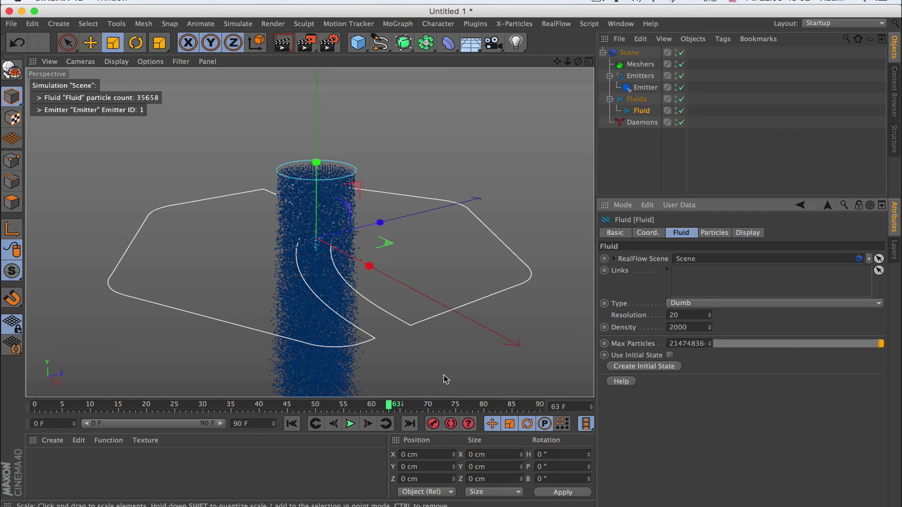
# Replay the simulation with the new density, then rewind to frame 0.
pyautogui.click(292, 424)
pyautogui.click(350, 424)
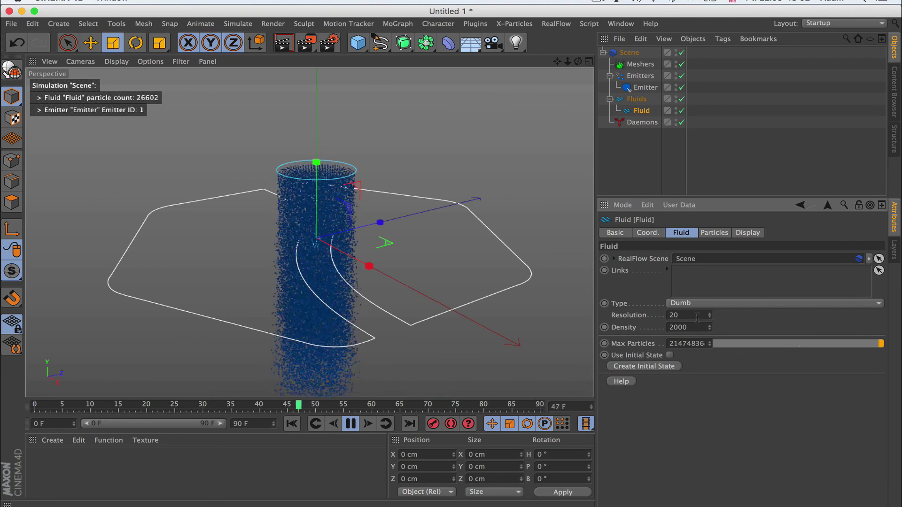
pyautogui.click(352, 424)
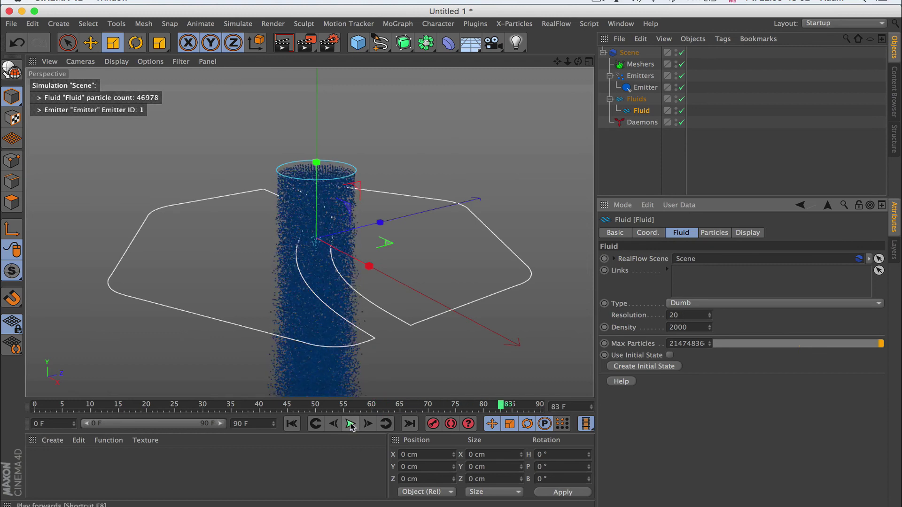
pyautogui.click(292, 424)
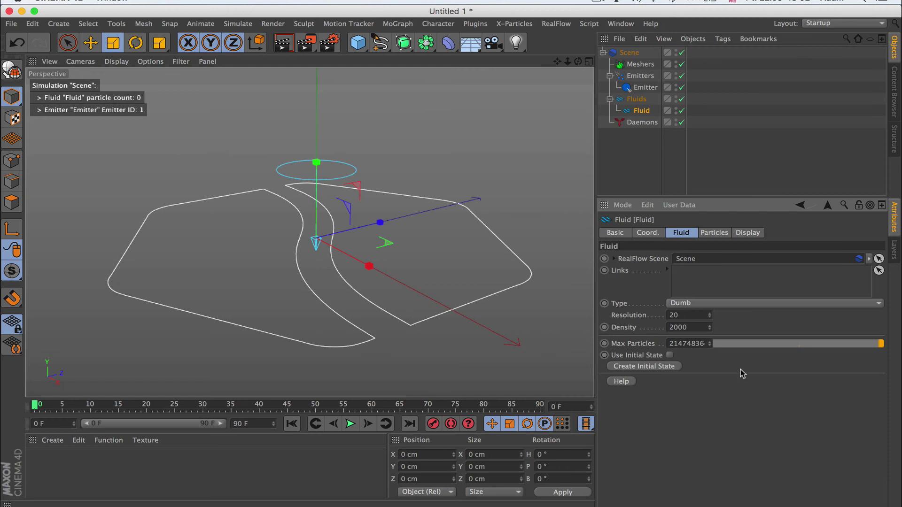
pyautogui.click(682, 304)
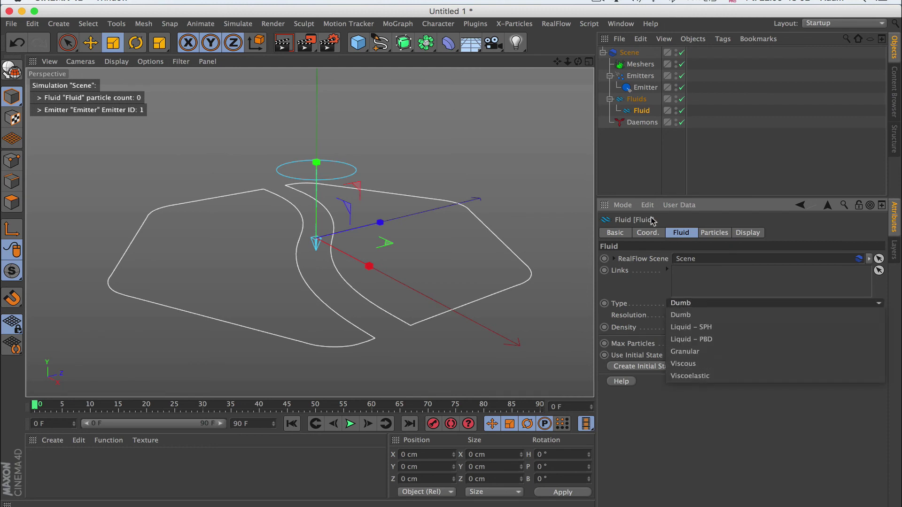
pyautogui.click(643, 150)
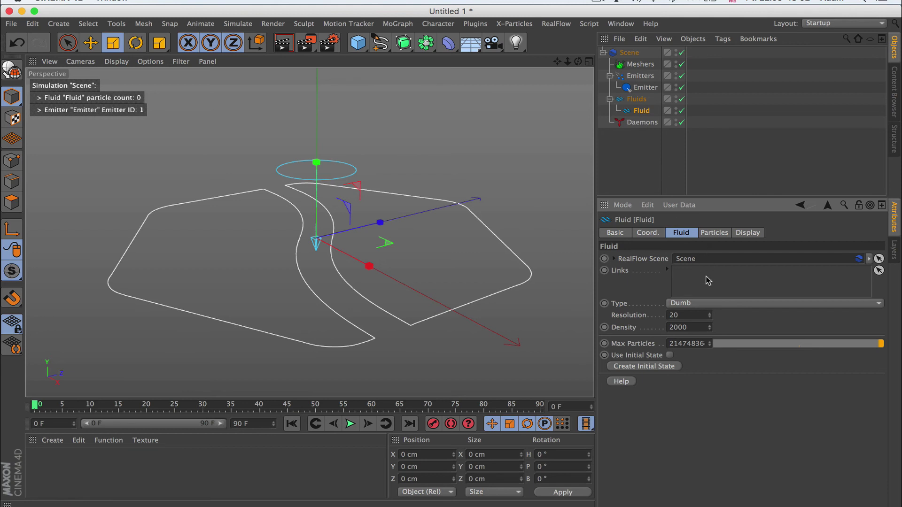
pyautogui.click(712, 233)
pyautogui.click(681, 233)
pyautogui.click(748, 233)
pyautogui.click(685, 233)
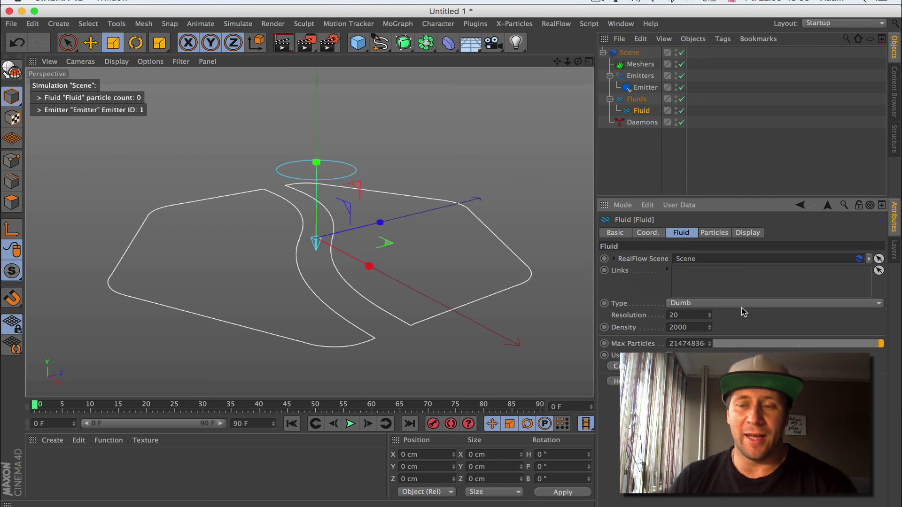
# Inspect the Emitter's settings, then reselect the Fluid object in the Fluids group.
pyautogui.click(708, 304)
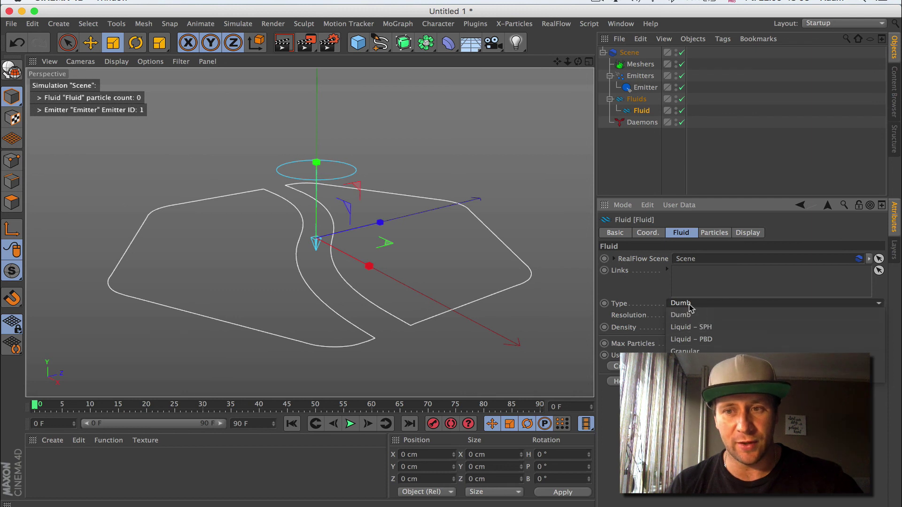
pyautogui.click(636, 113)
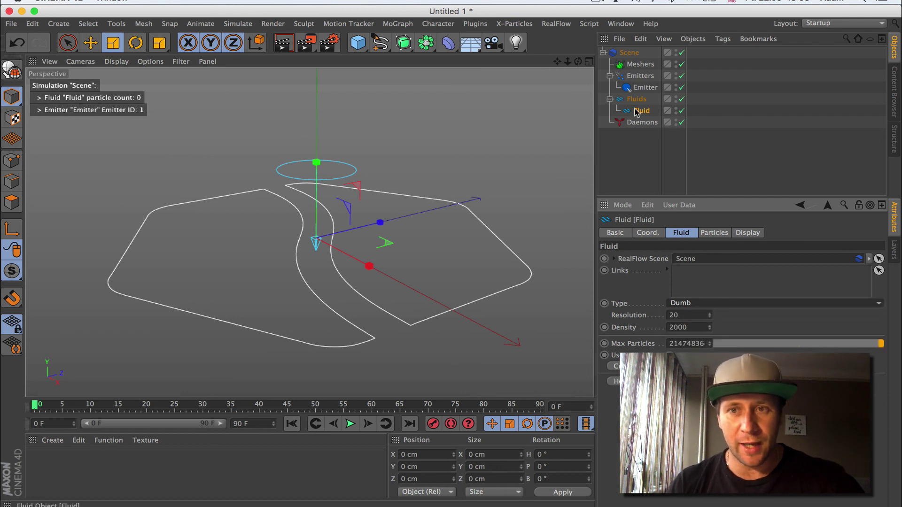
pyautogui.click(641, 87)
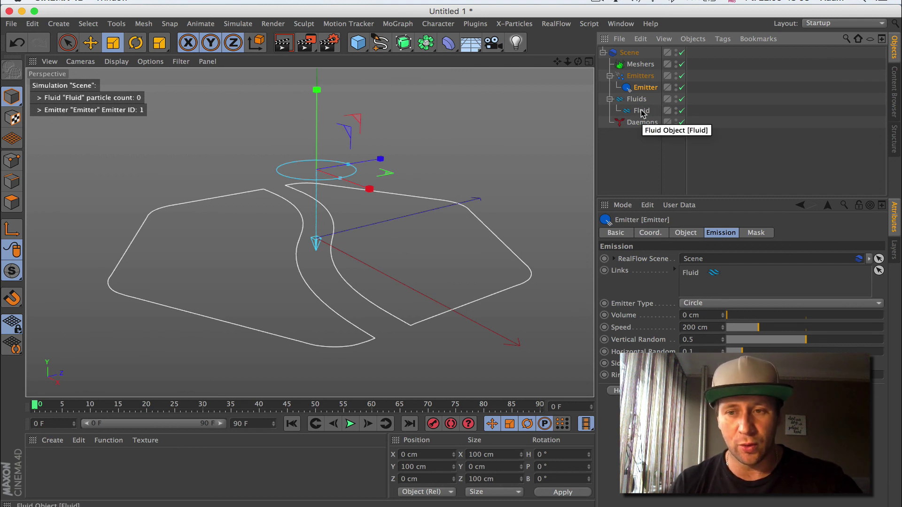
pyautogui.click(652, 141)
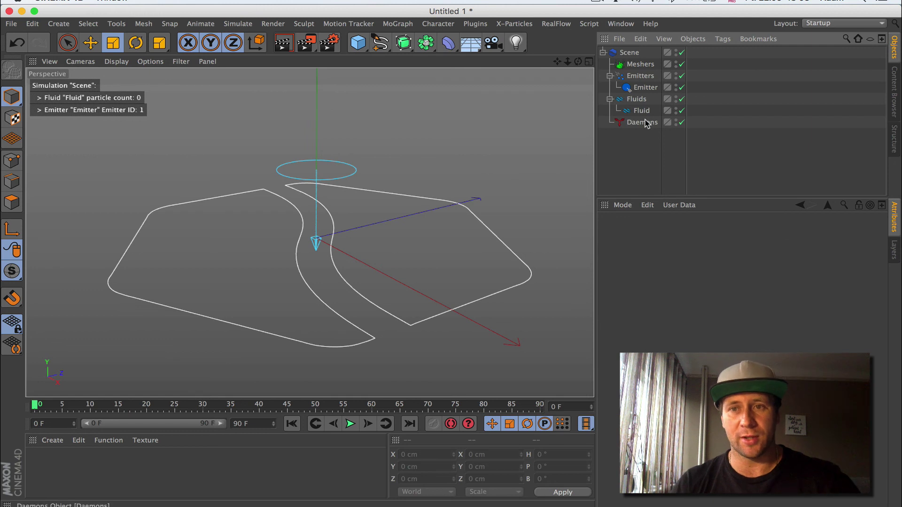
pyautogui.click(638, 99)
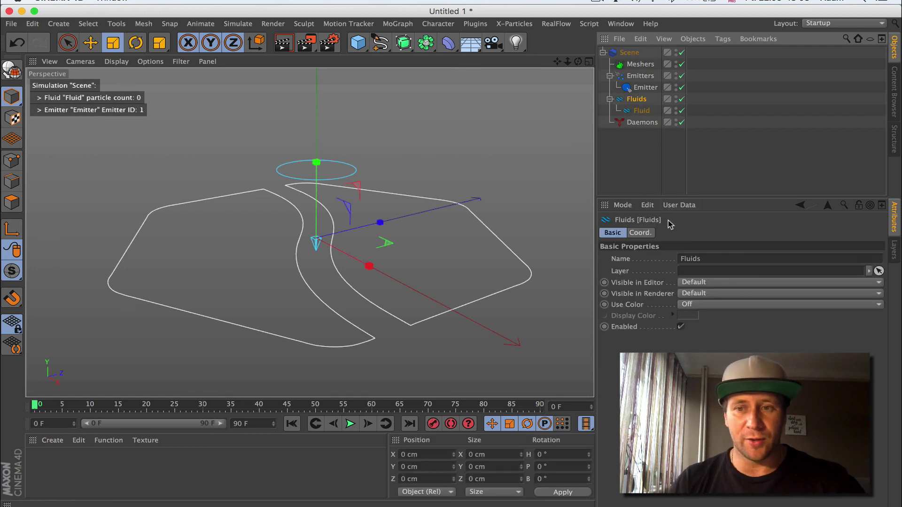
pyautogui.click(641, 110)
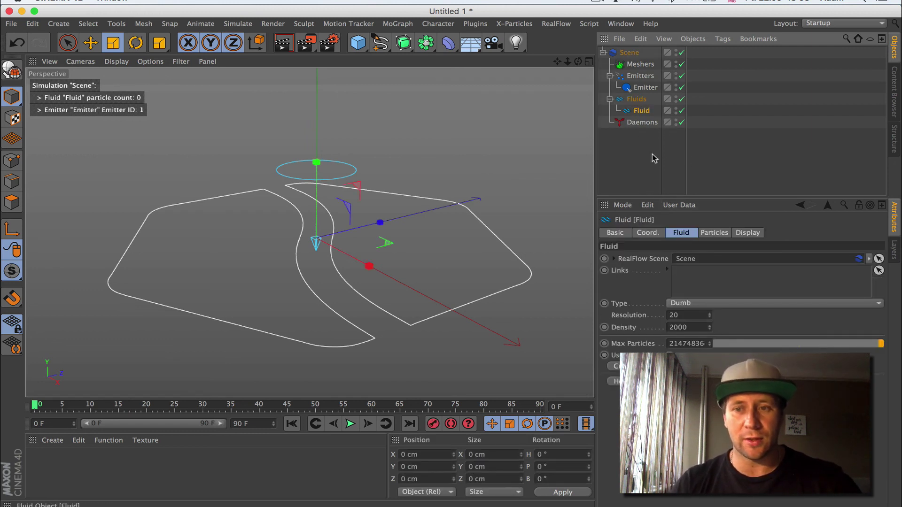
# Change the Fluid Type from Dumb to Liquid – SPH.
pyautogui.click(701, 304)
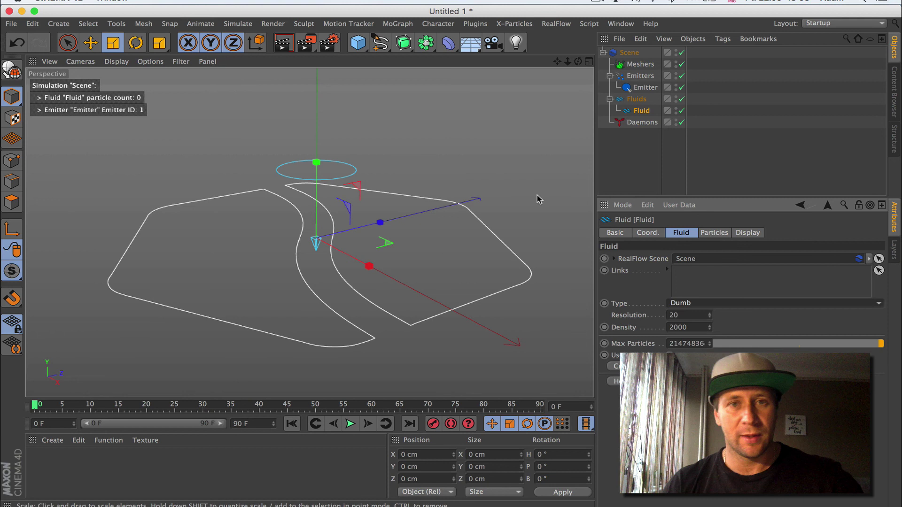
pyautogui.click(698, 303)
pyautogui.click(697, 328)
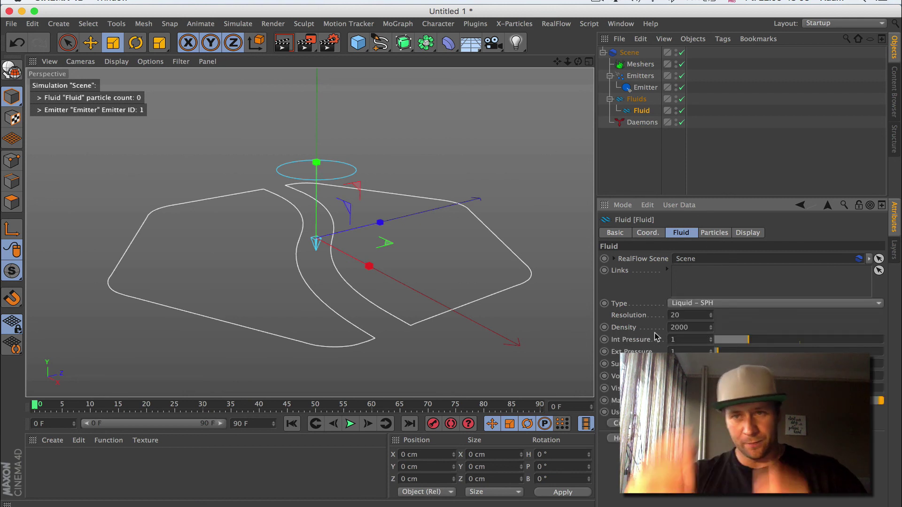